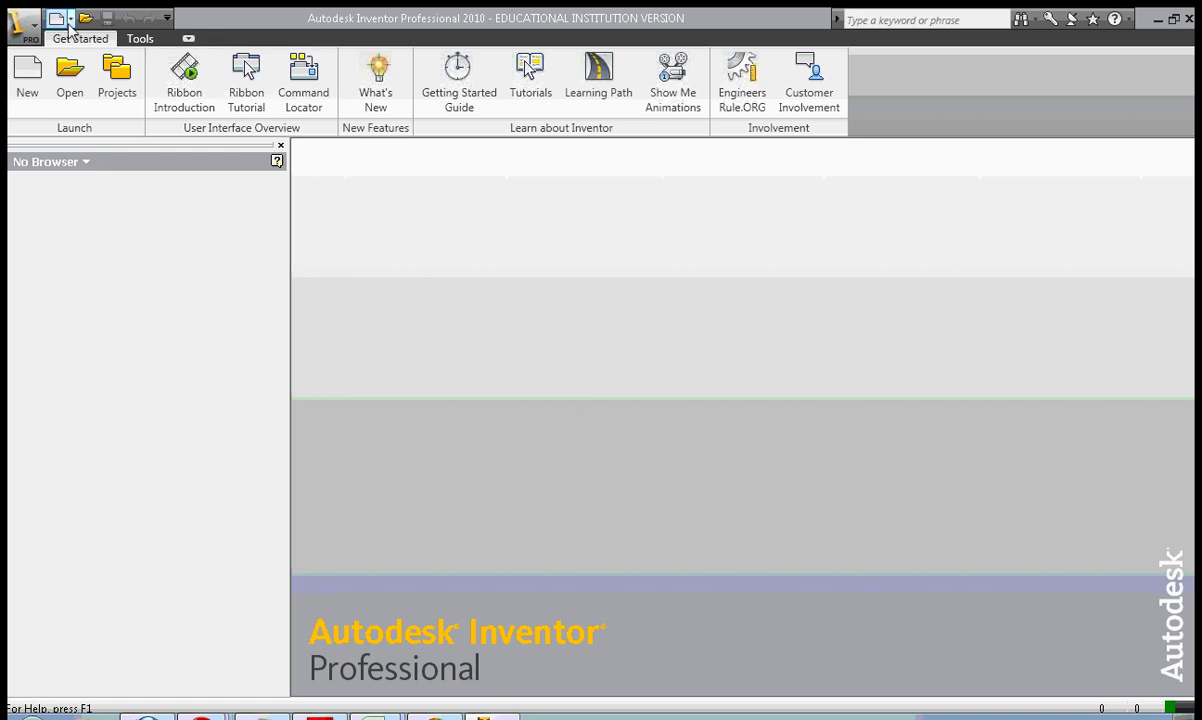
pyautogui.click(57, 19)
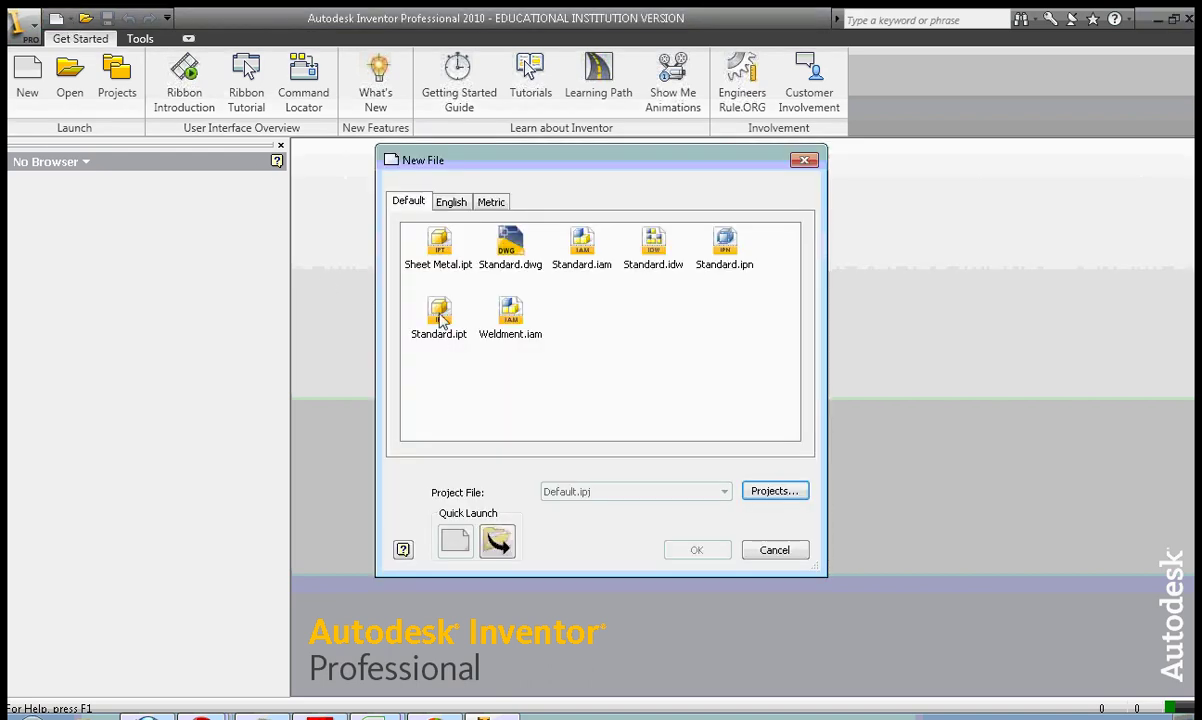
pyautogui.click(442, 316)
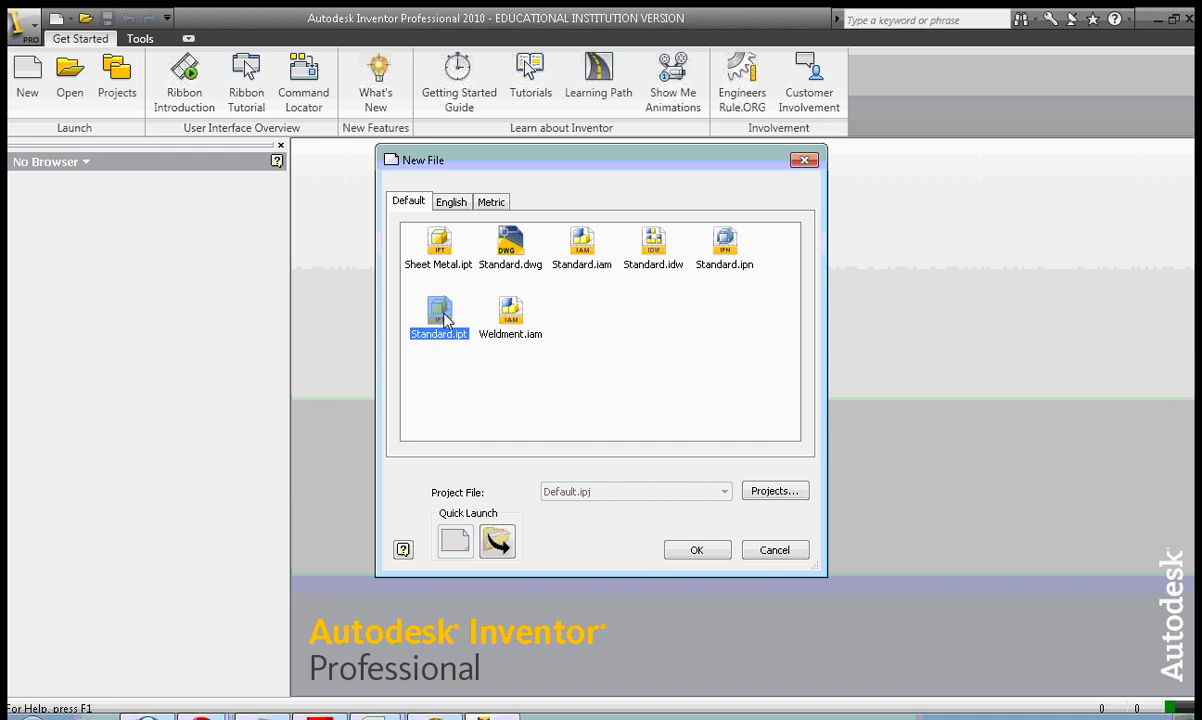
pyautogui.click(775, 551)
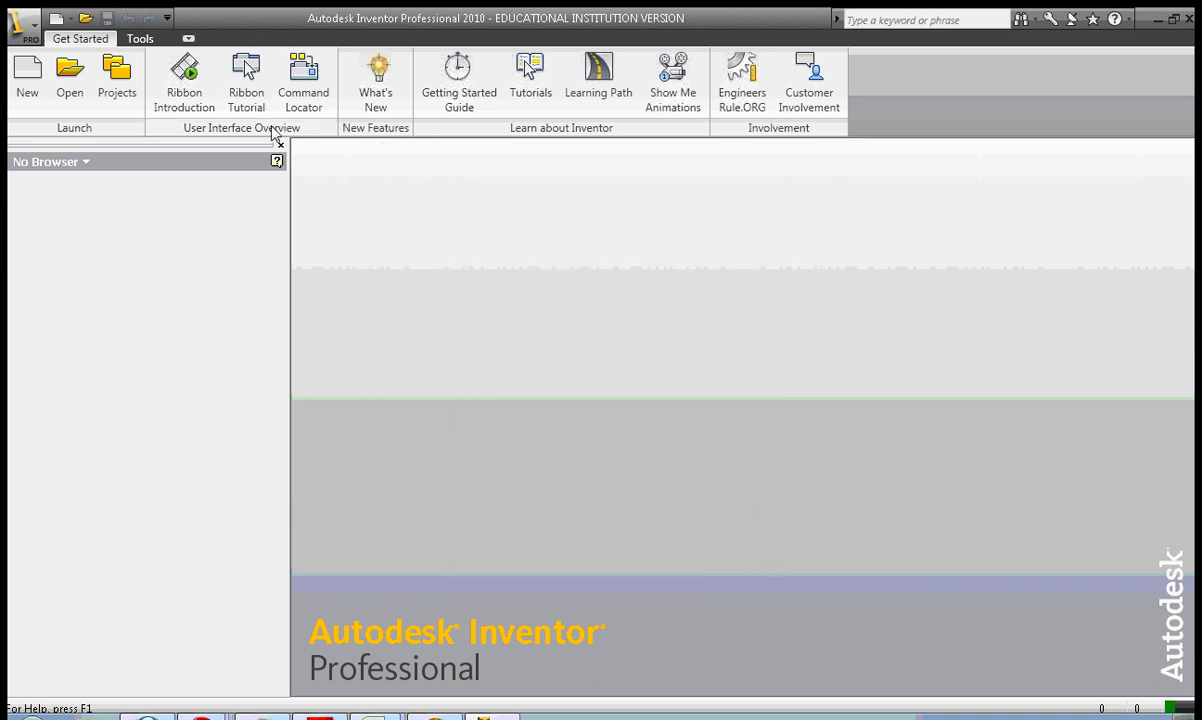
# - Start a new assembly and place one instance of the ExamplePart_BlockWithHole.ipt component in it
pyautogui.click(71, 18)
pyautogui.click(72, 50)
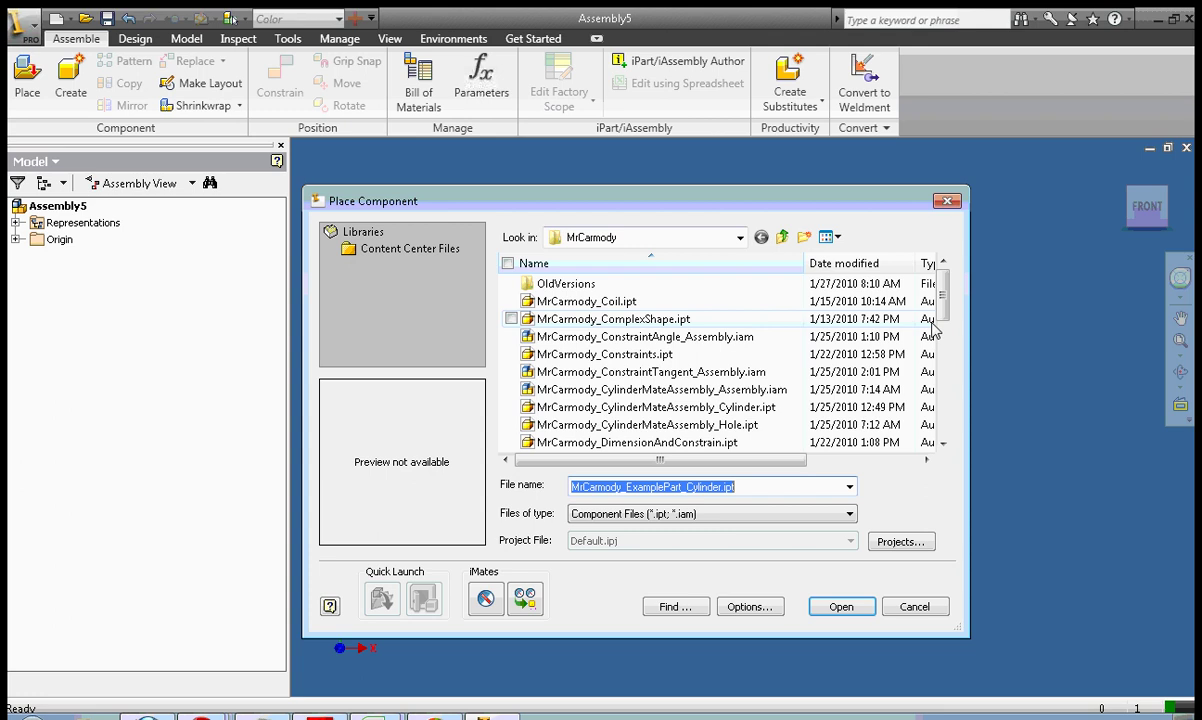
pyautogui.moveTo(942, 305); pyautogui.dragTo(950, 368)
pyautogui.click(600, 318)
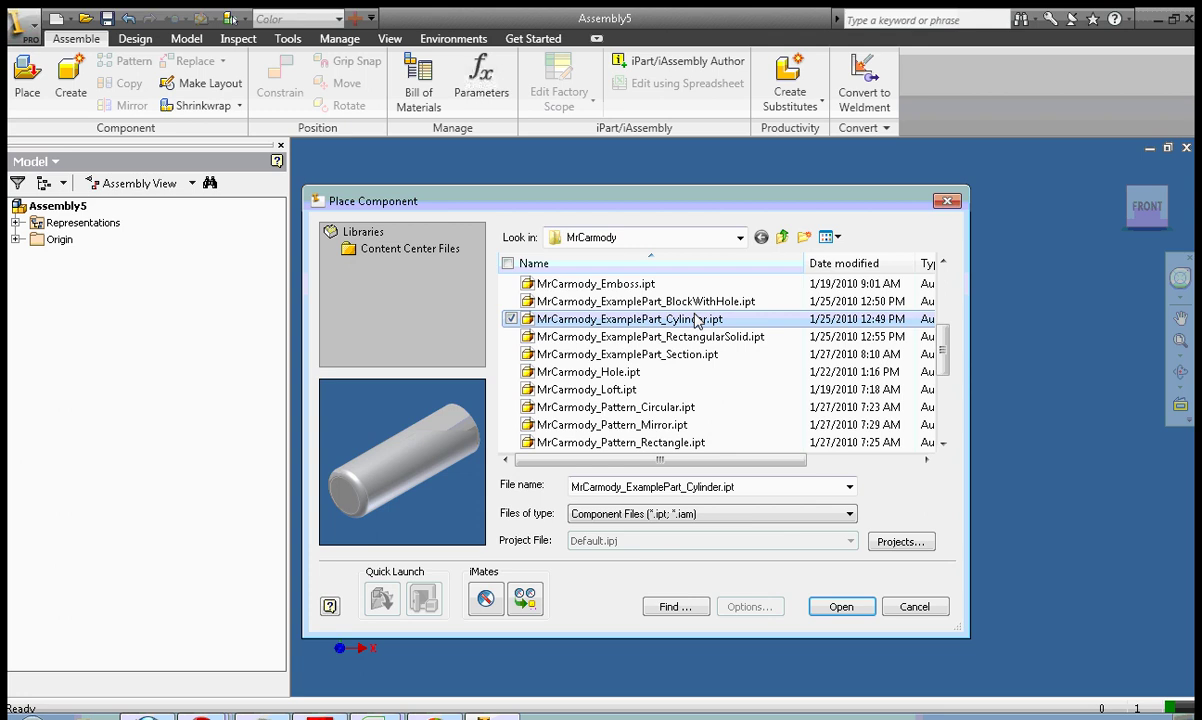
pyautogui.click(690, 301)
pyautogui.click(841, 606)
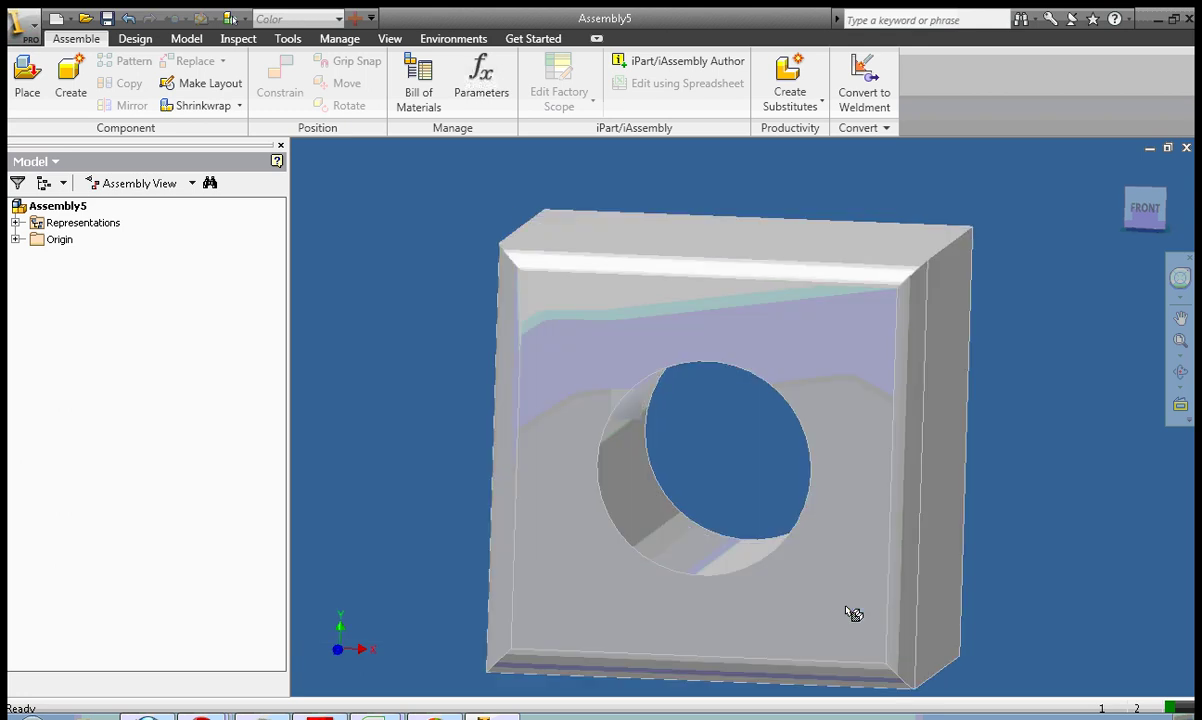
pyautogui.rightClick(483, 303)
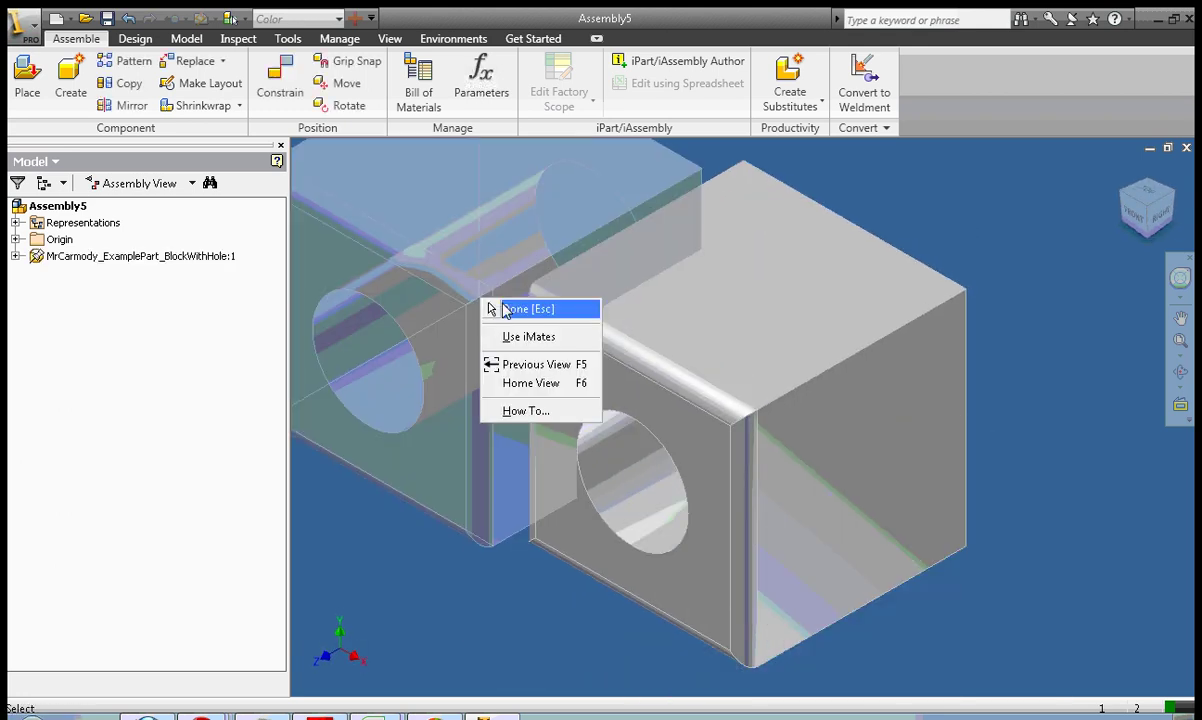
pyautogui.click(505, 331)
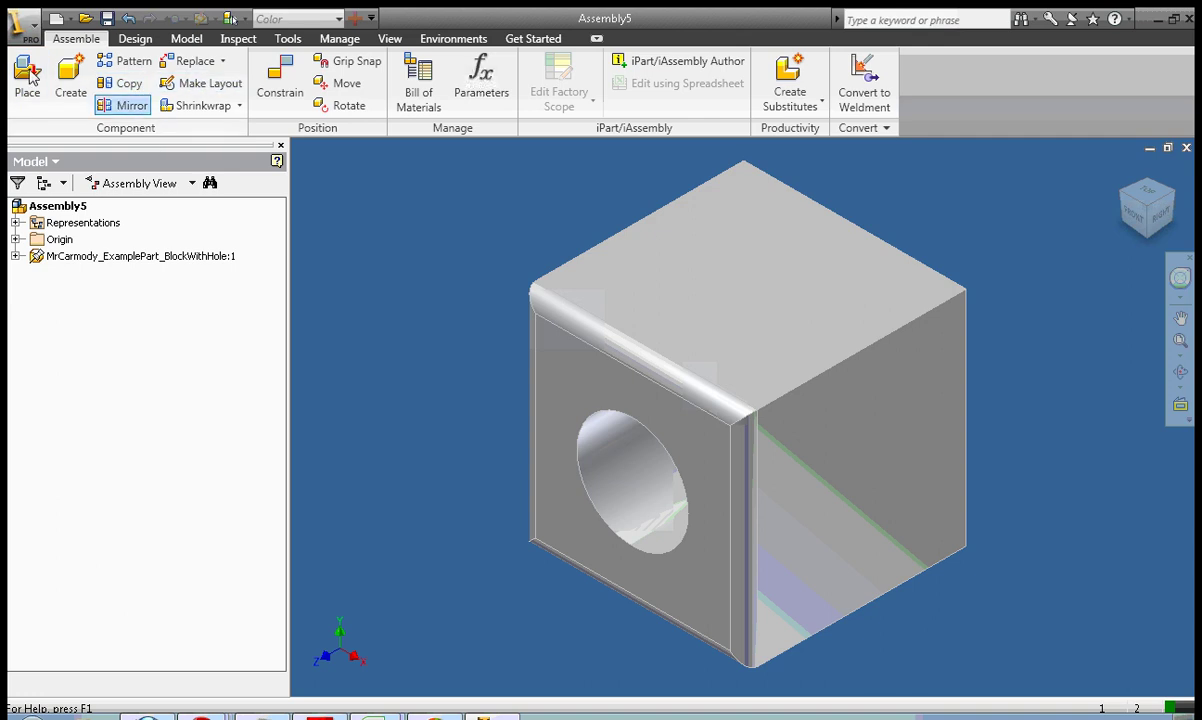
# - Place one instance of the ExamplePart_Cylinder.ipt component in front of the block
pyautogui.click(29, 76)
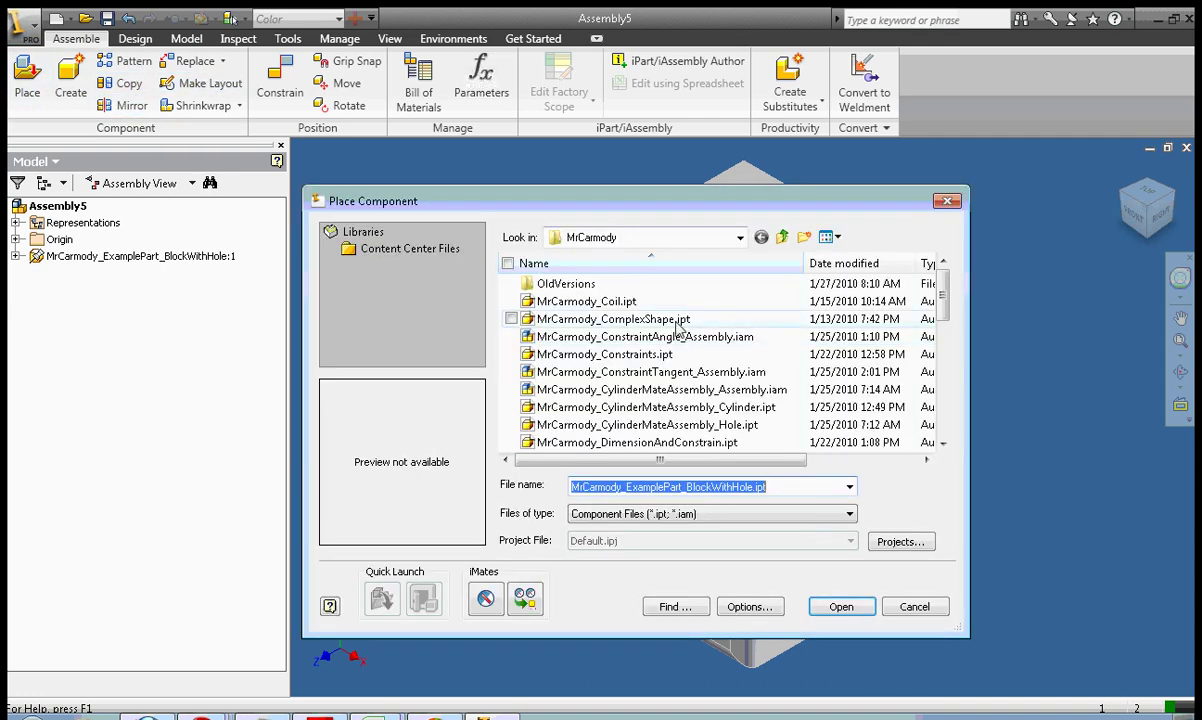
pyautogui.moveTo(942, 288); pyautogui.dragTo(946, 333)
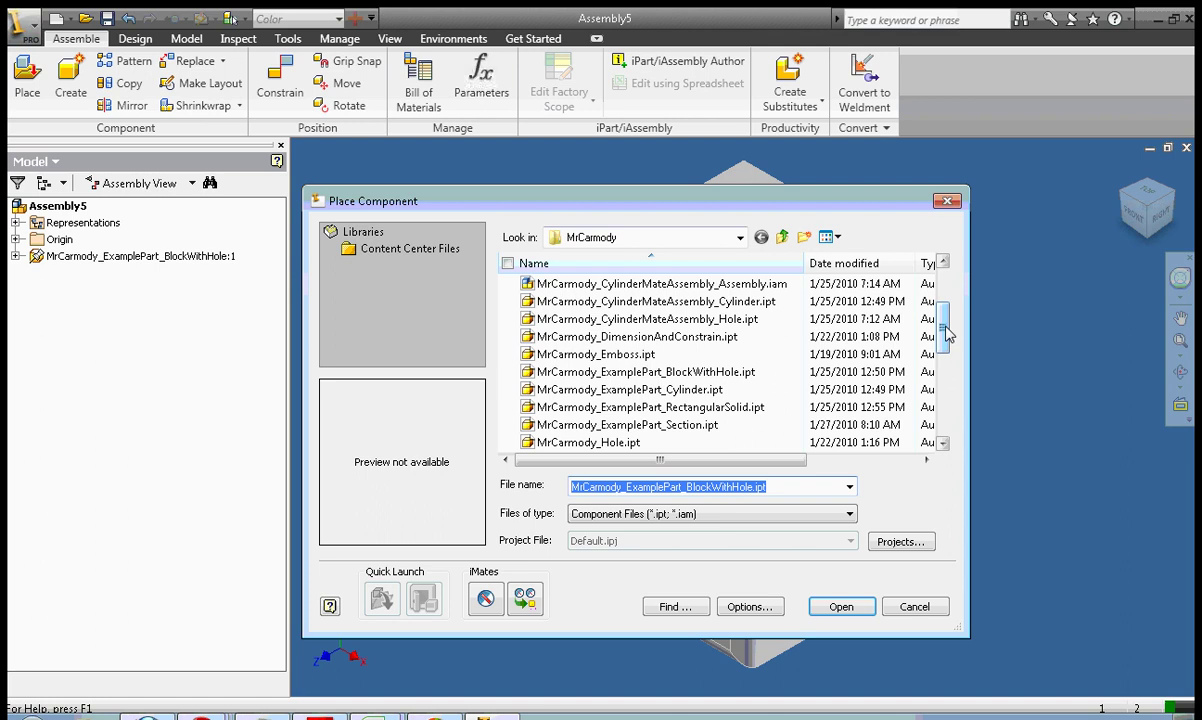
pyautogui.click(671, 389)
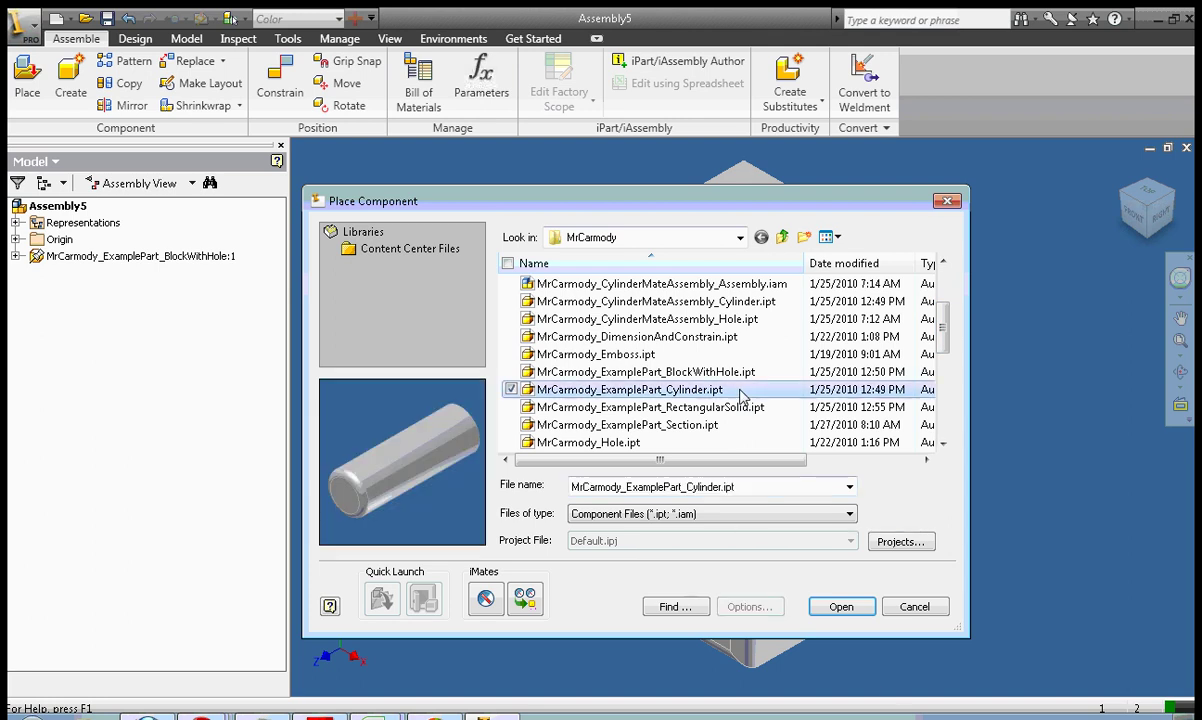
pyautogui.click(842, 607)
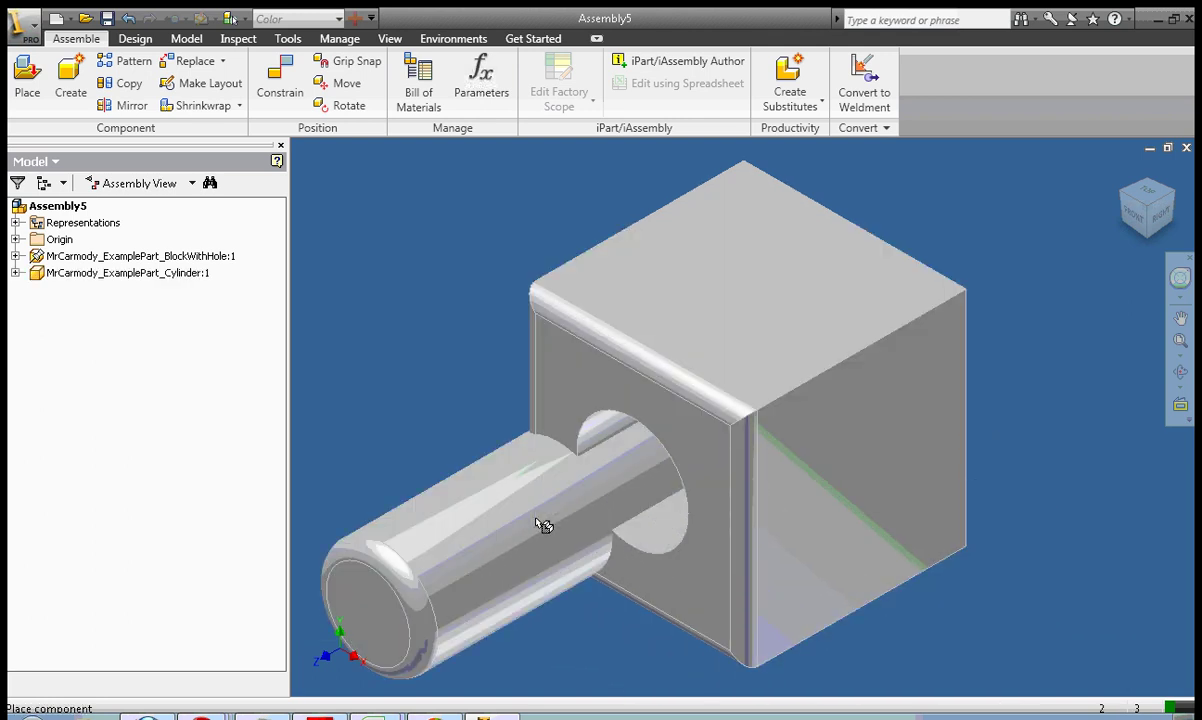
pyautogui.rightClick(416, 390)
pyautogui.click(444, 393)
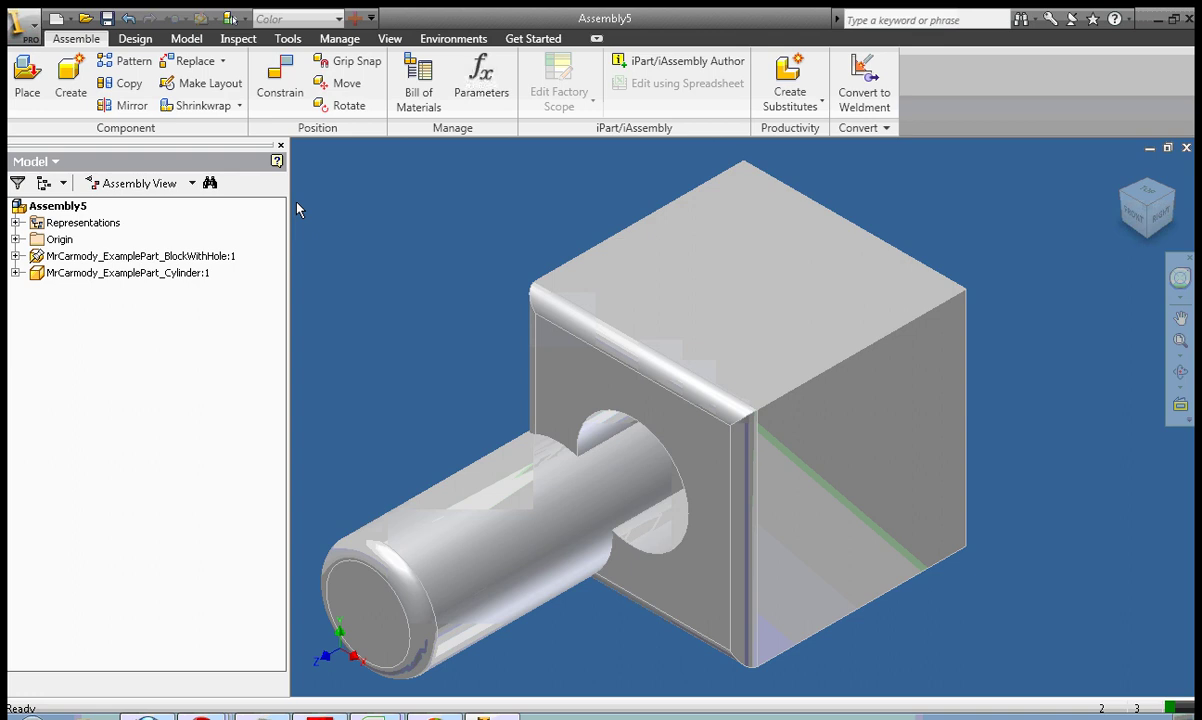
# - Mate the cylinder's axis to the axis of the block's hole with a 0.000 in offset
pyautogui.click(280, 80)
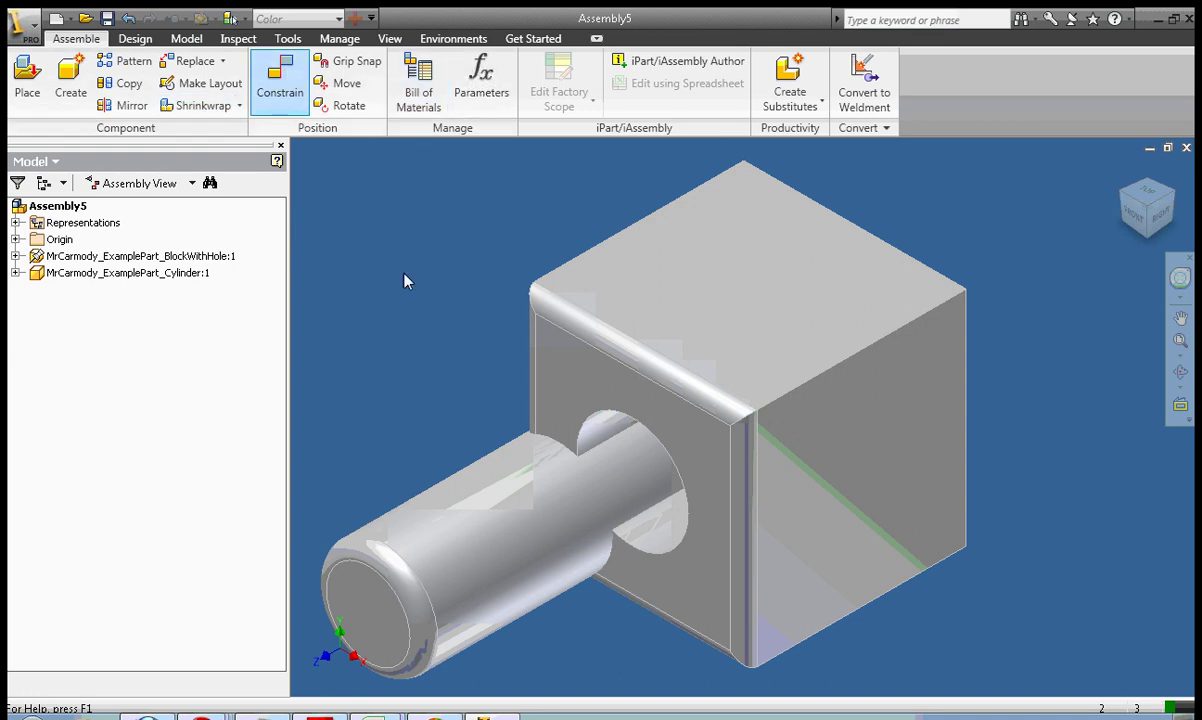
pyautogui.click(520, 515)
pyautogui.click(662, 484)
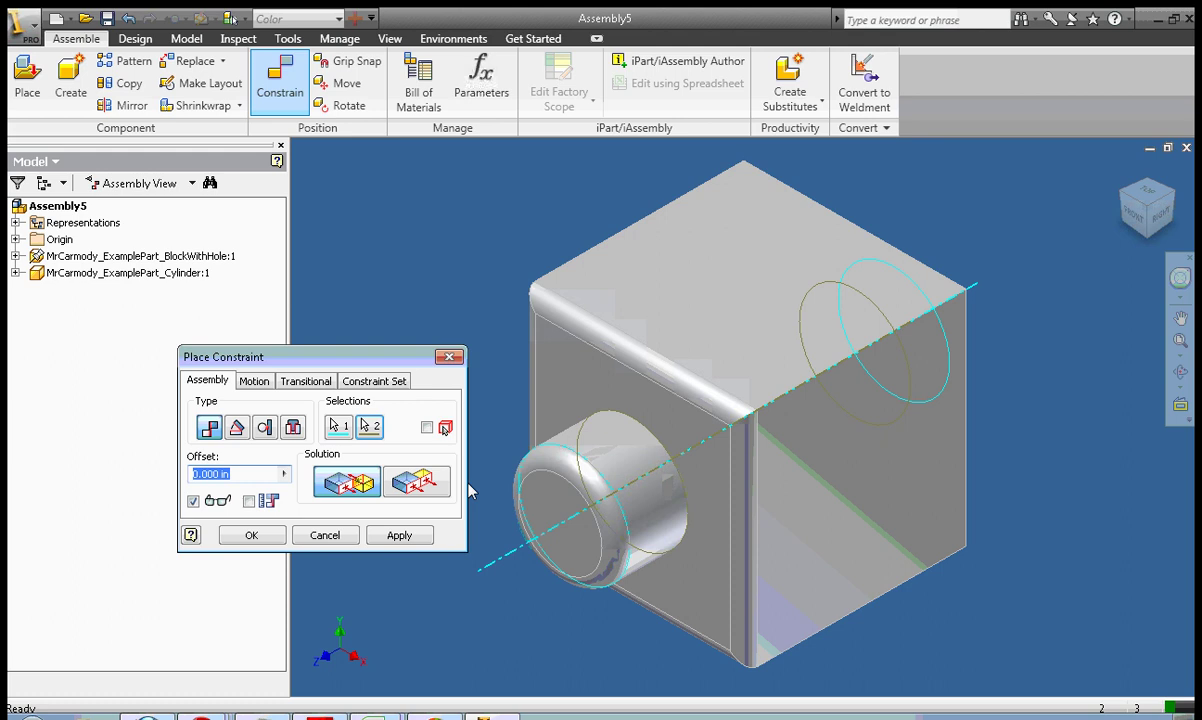
pyautogui.click(418, 540)
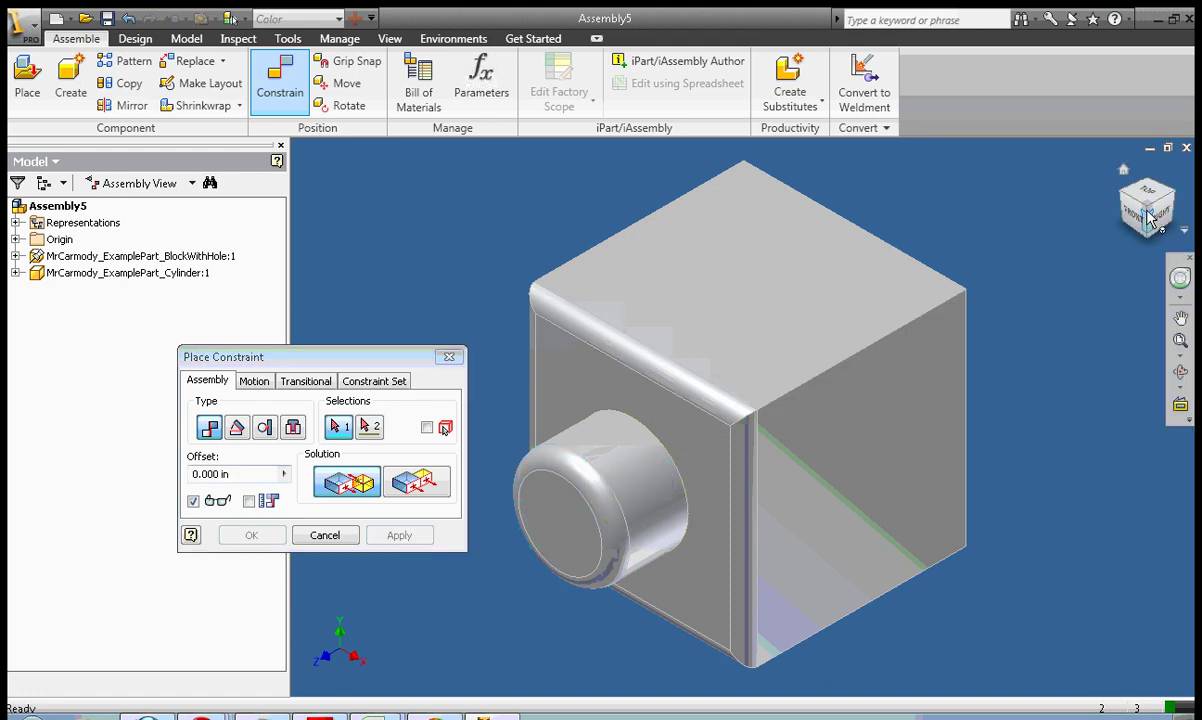
# - Constrain the cylinder's back end face flush with the block's back face at a 0.000 in offset
pyautogui.keyDown('shift'); pyautogui.moveTo(1087, 236); pyautogui.dragTo(934, 333, button='middle'); pyautogui.keyUp('shift')
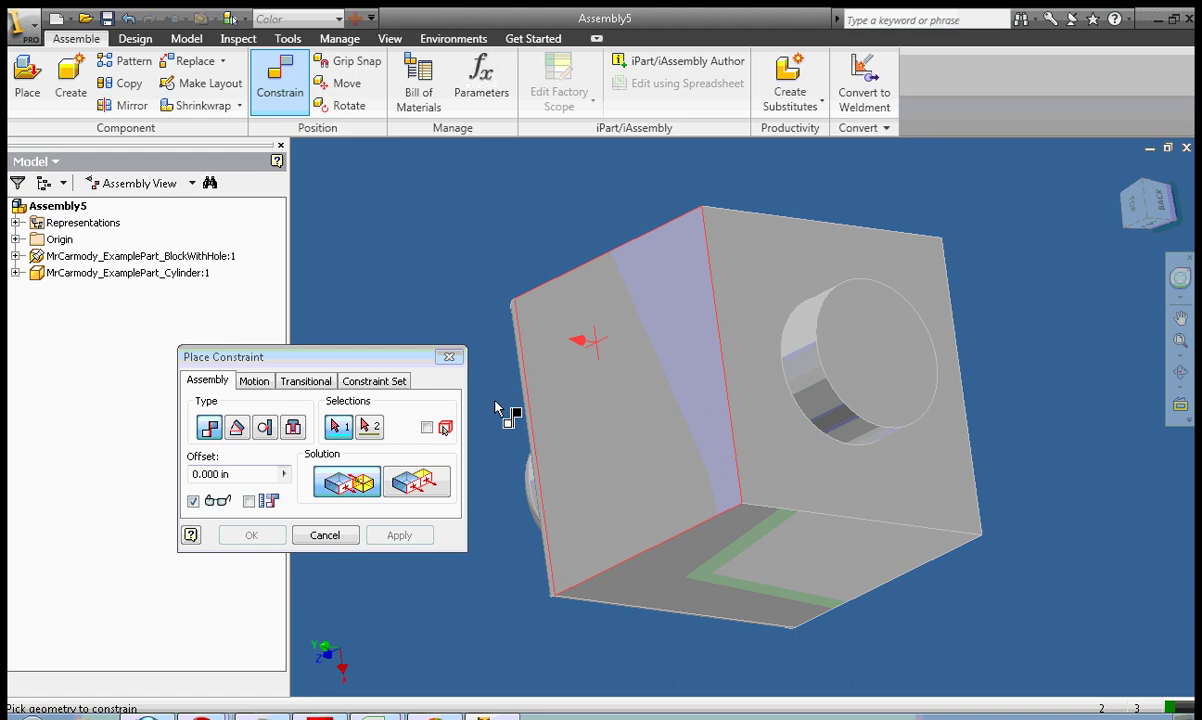
pyautogui.click(416, 482)
pyautogui.click(850, 343)
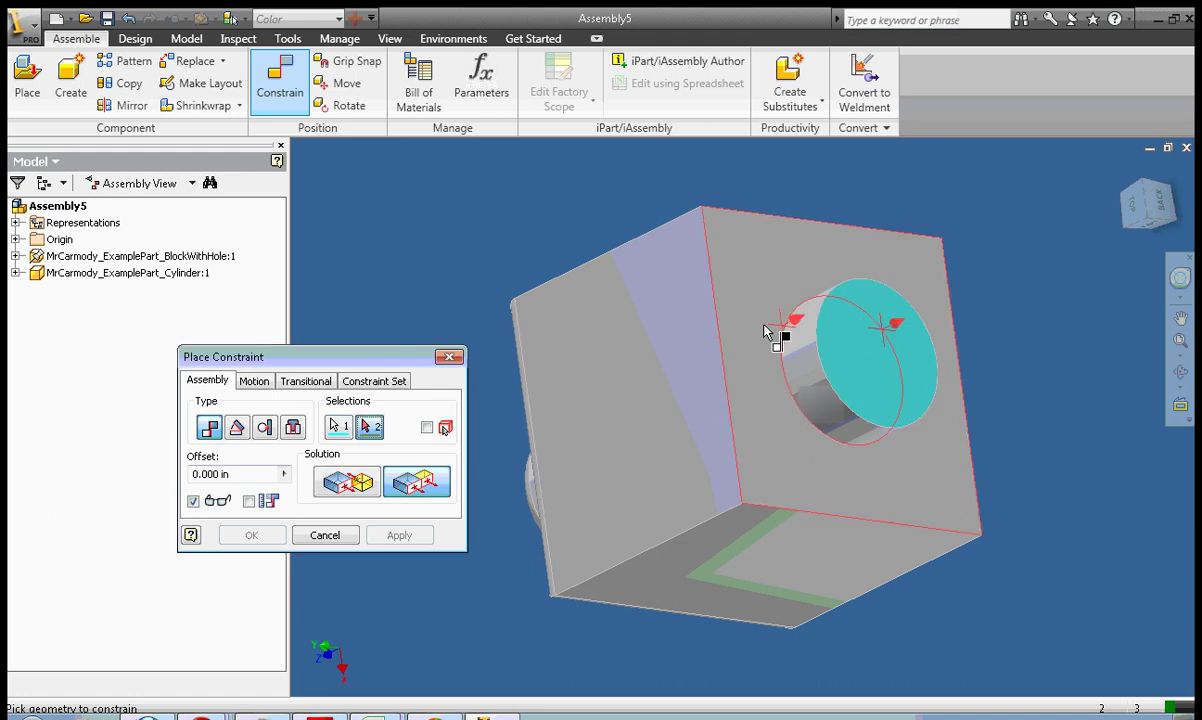
pyautogui.click(756, 316)
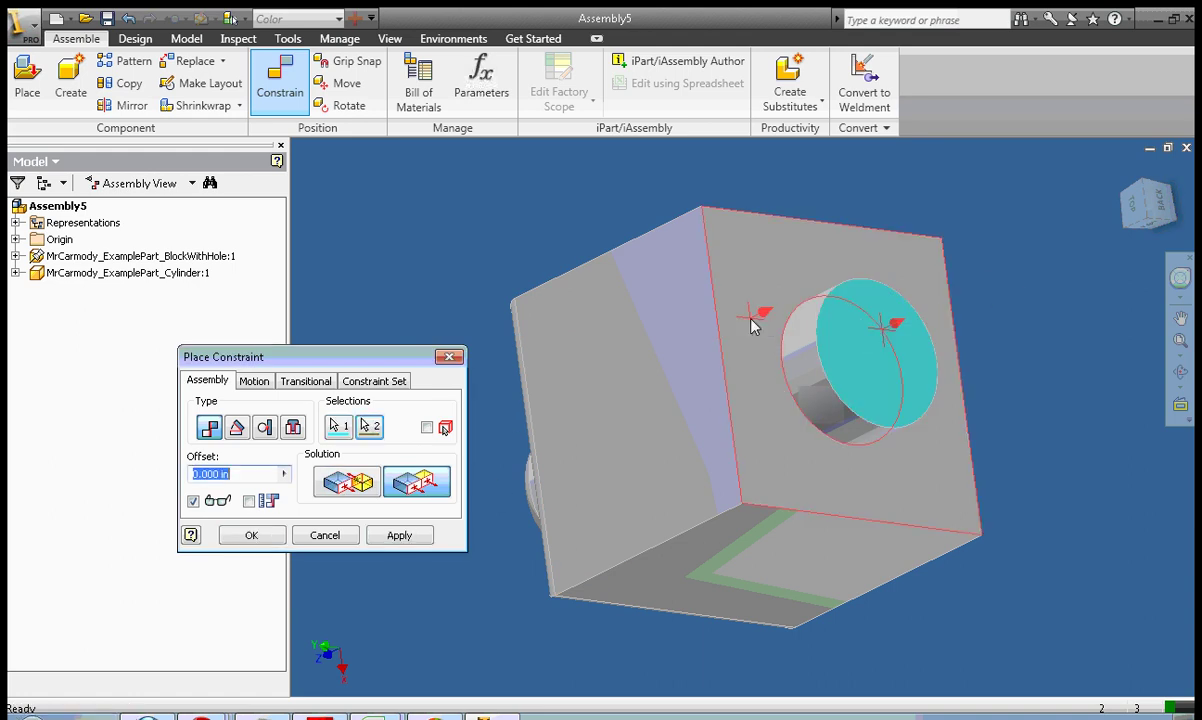
pyautogui.click(399, 535)
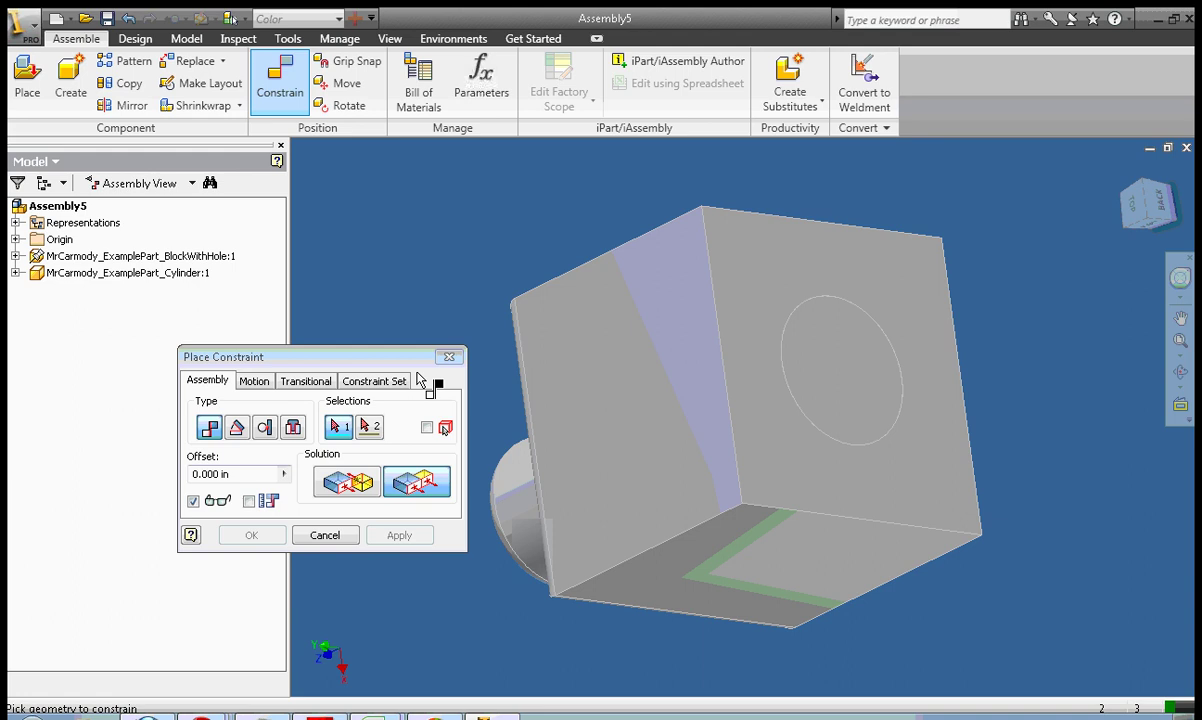
pyautogui.click(318, 535)
# - Set up a rectangular pattern of the block and cylinder, with columns along the block's lower front edge and rows down its vertical edge
pyautogui.moveTo(1147, 226); pyautogui.dragTo(1130, 322)
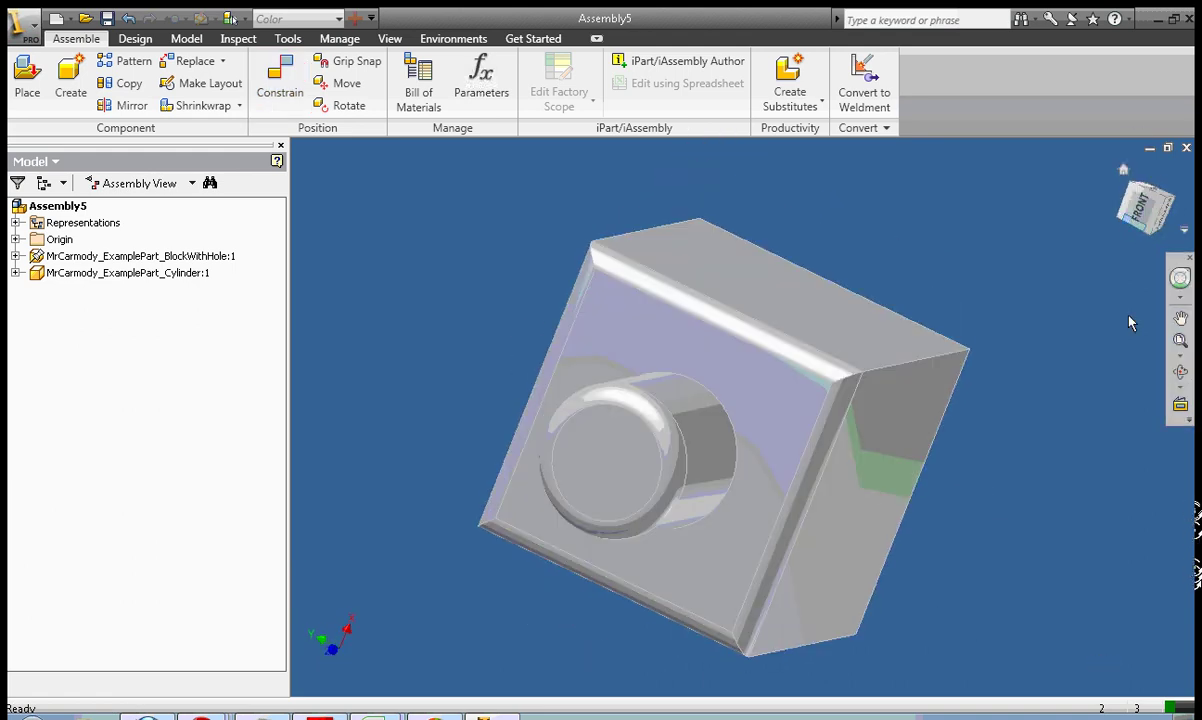
pyautogui.click(1152, 200)
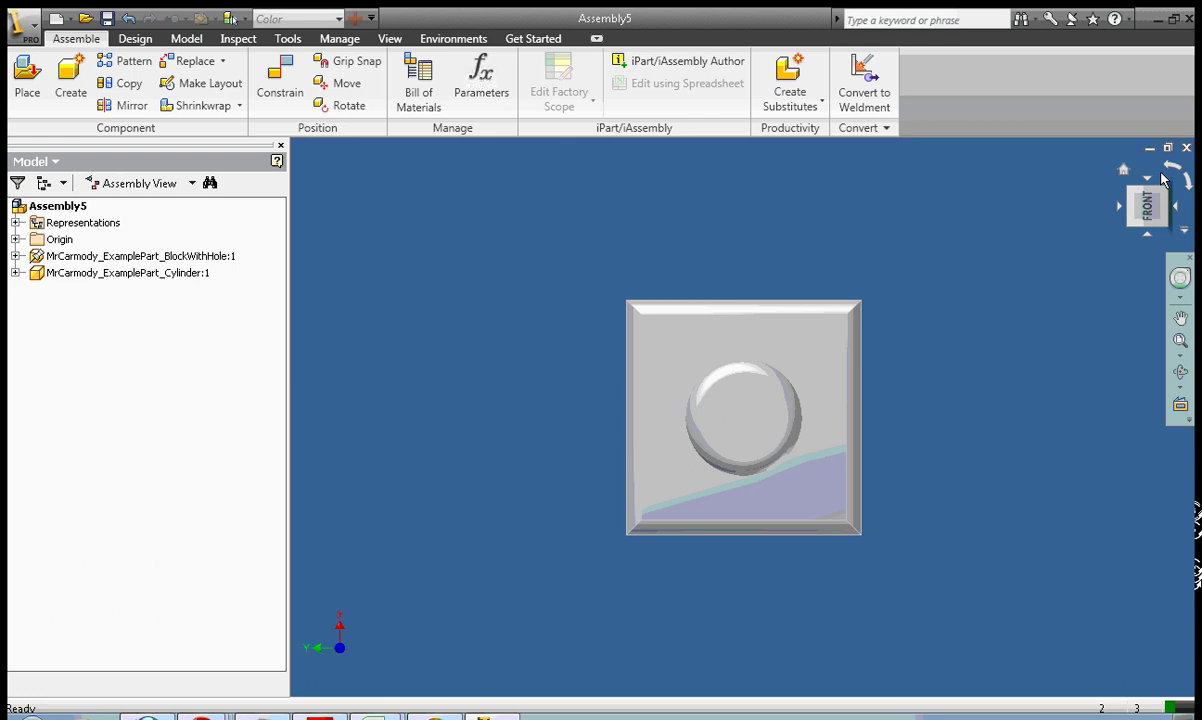
pyautogui.click(1191, 188)
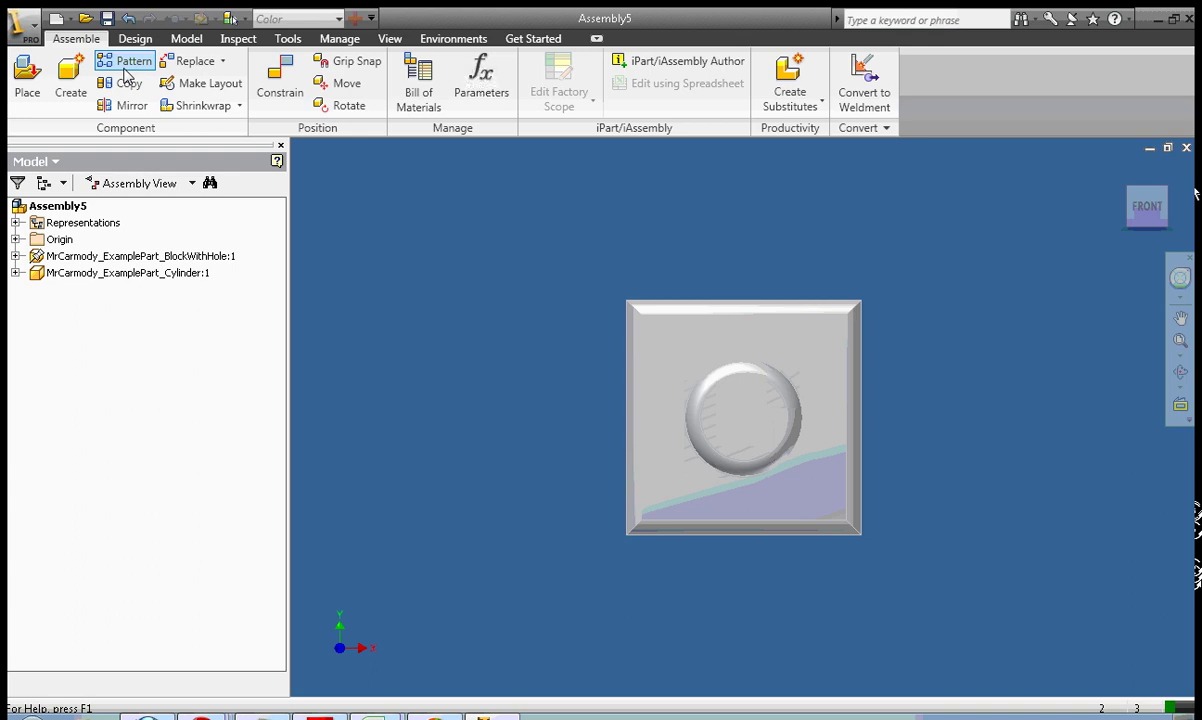
pyautogui.click(126, 66)
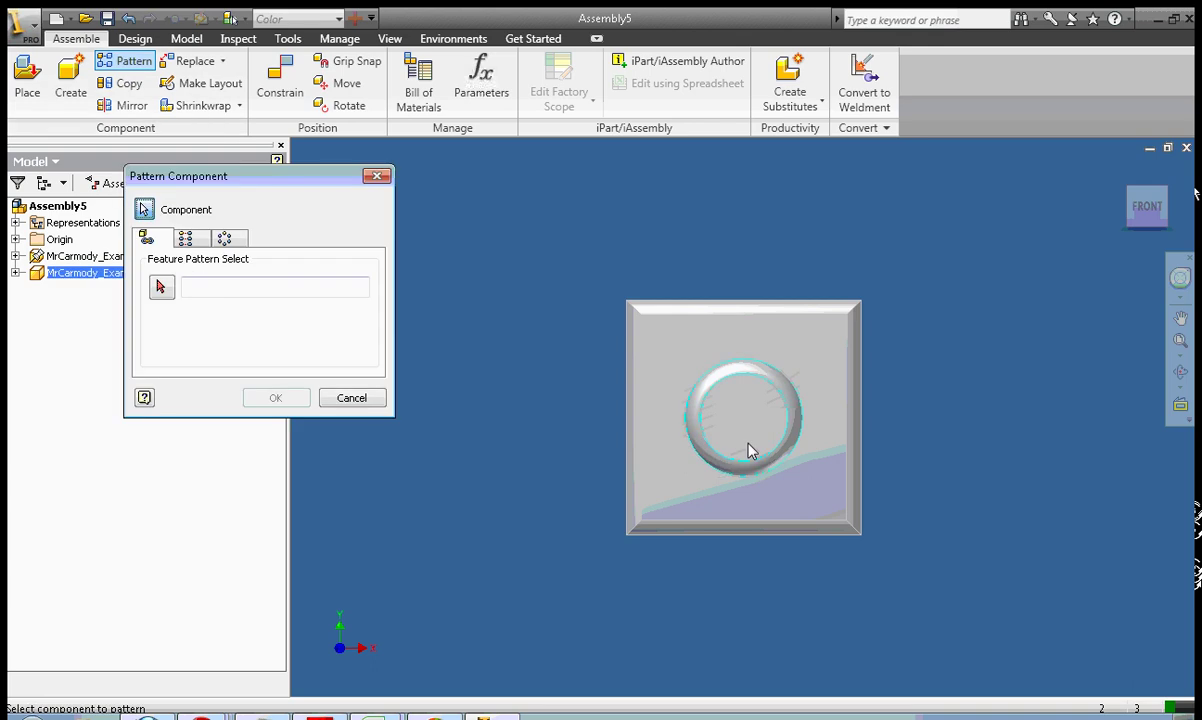
pyautogui.click(752, 451)
pyautogui.click(198, 244)
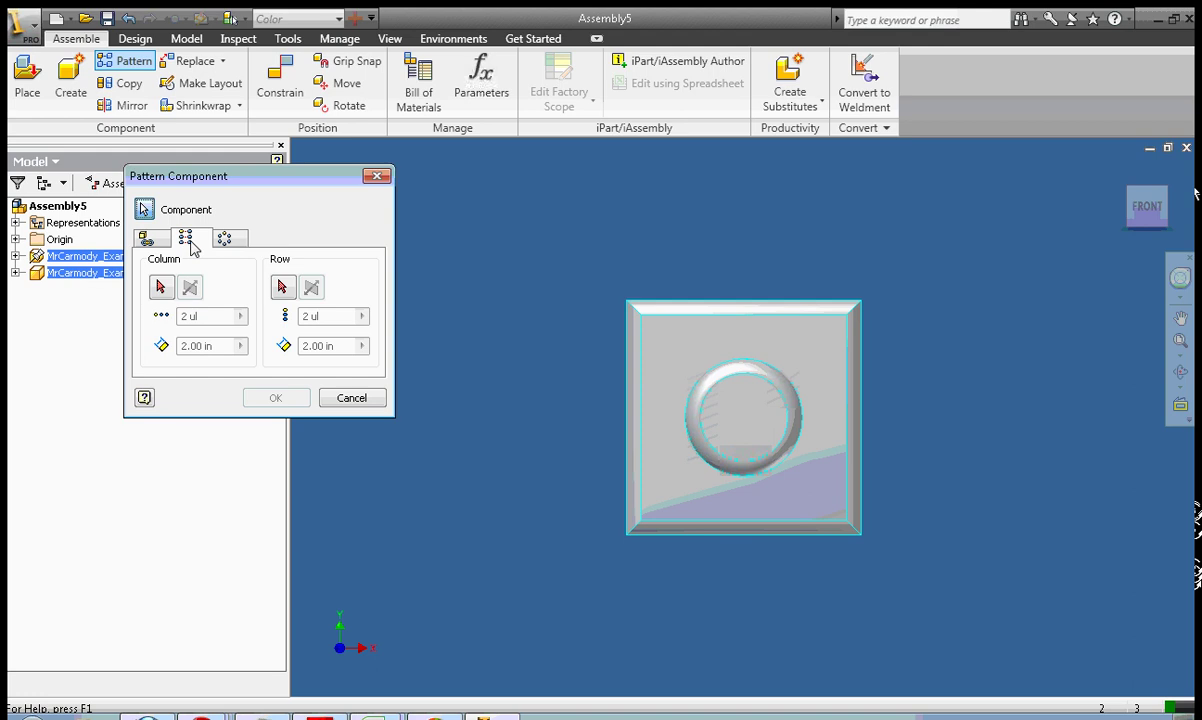
pyautogui.click(161, 288)
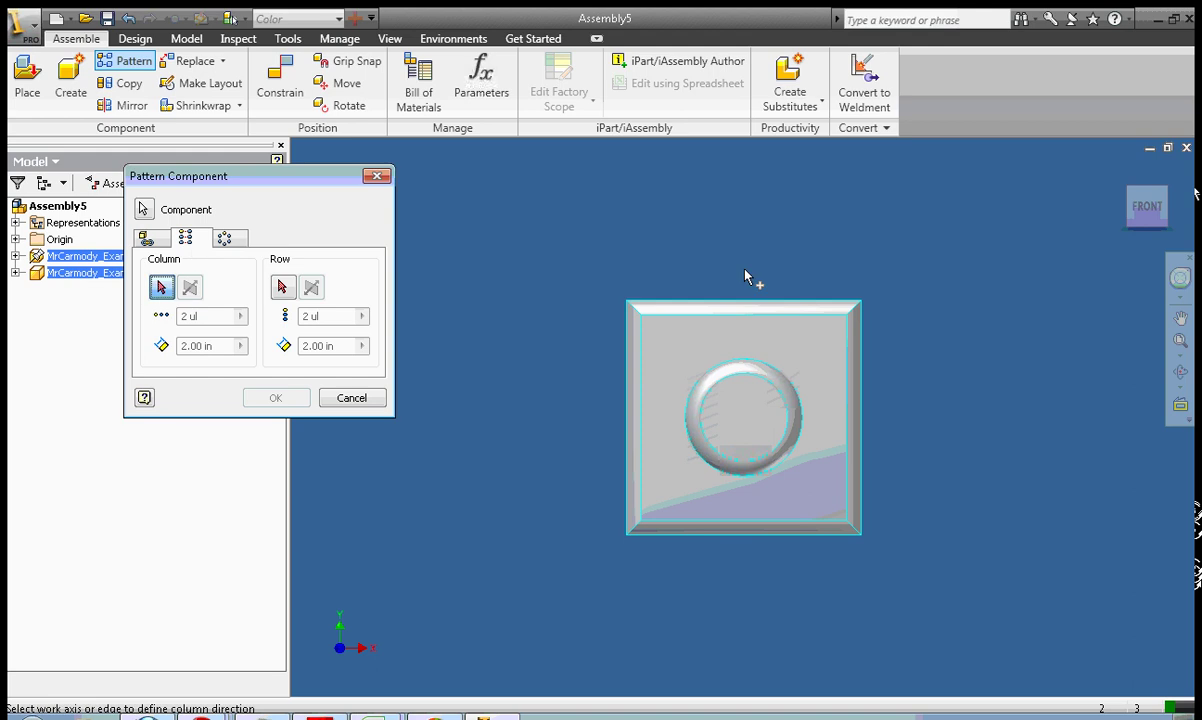
pyautogui.click(772, 535)
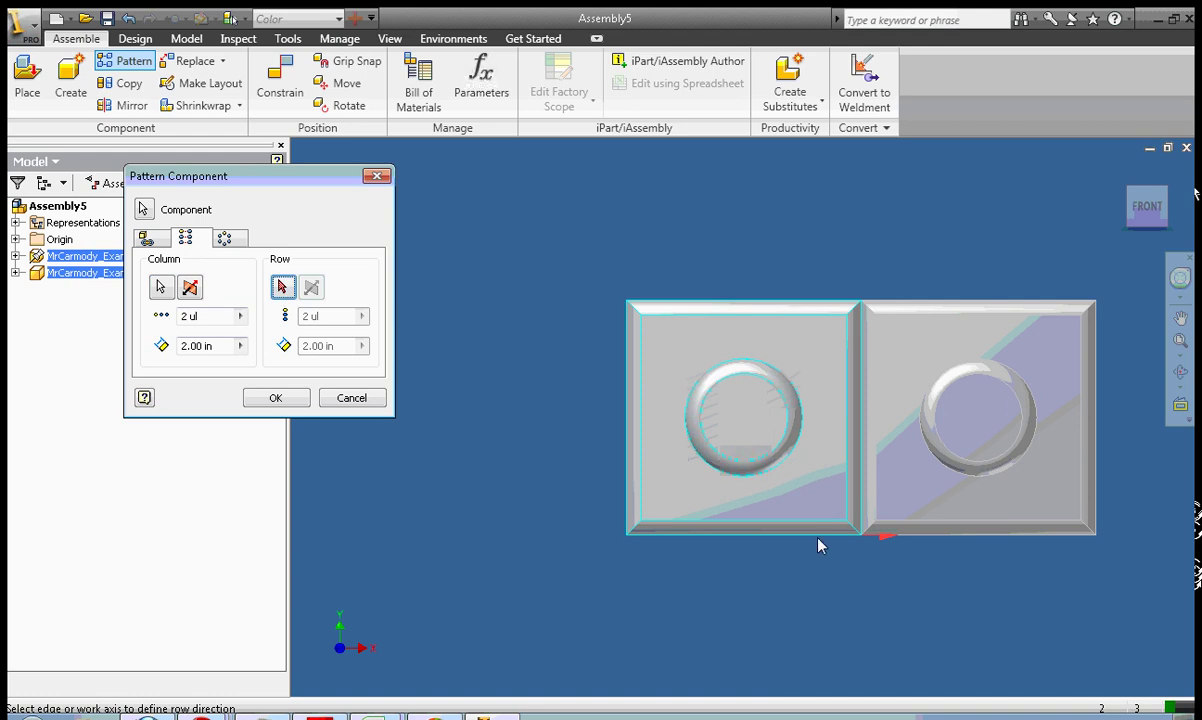
pyautogui.click(627, 467)
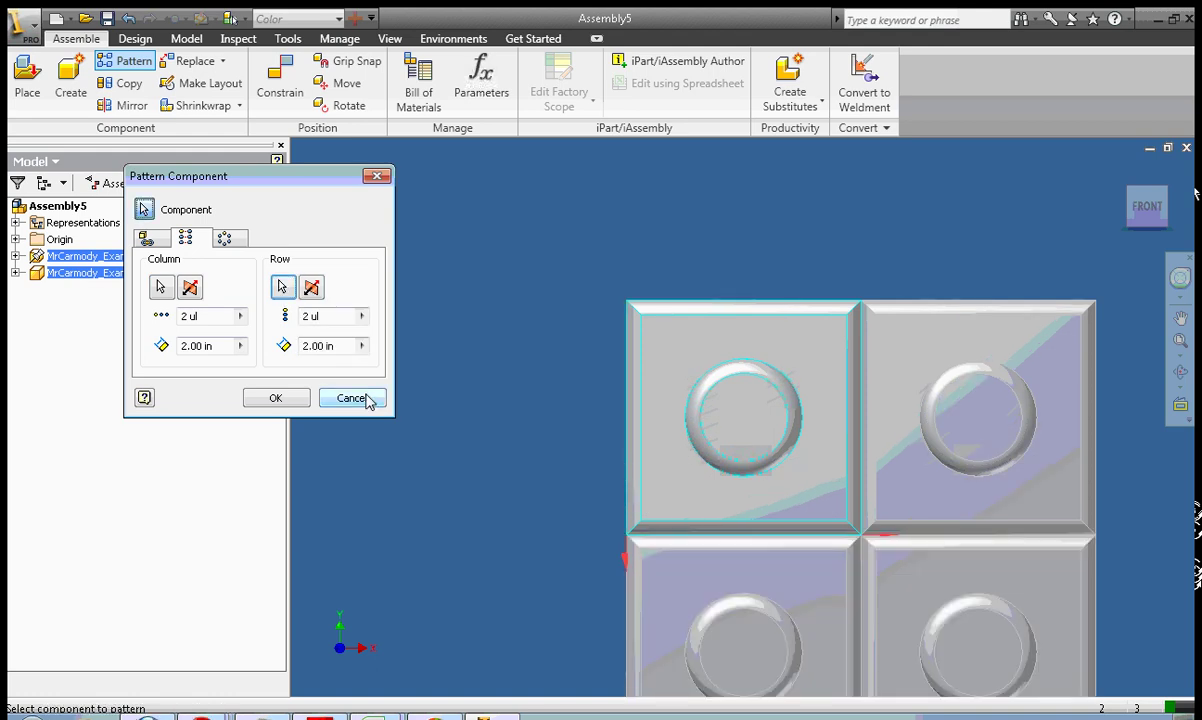
# - Set the component pattern to 3 columns and 3 rows
pyautogui.moveTo(1143, 222); pyautogui.dragTo(1040, 186)
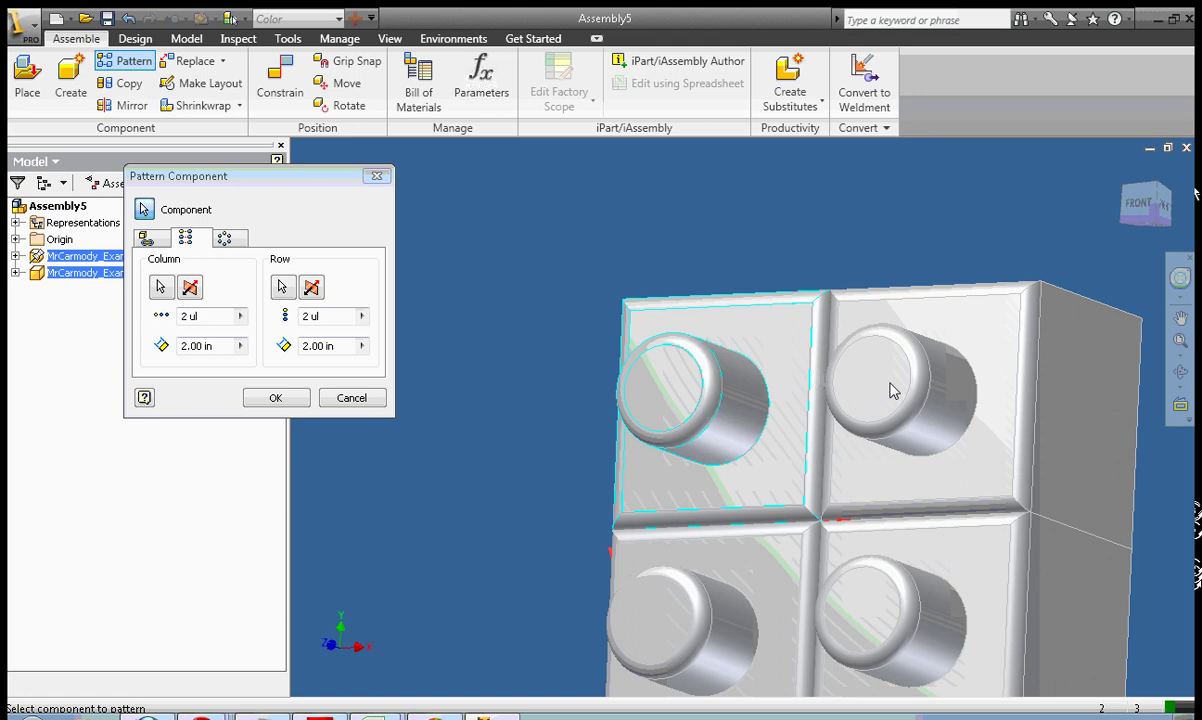
pyautogui.doubleClick(186, 317)
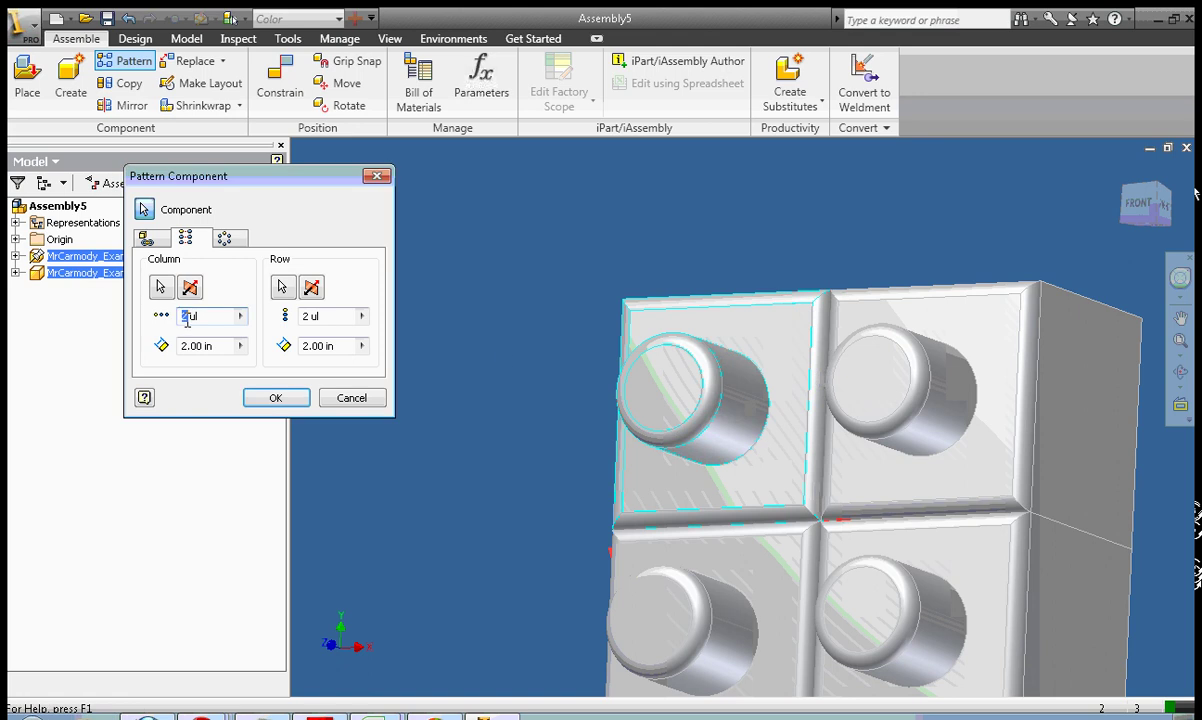
pyautogui.write('1')
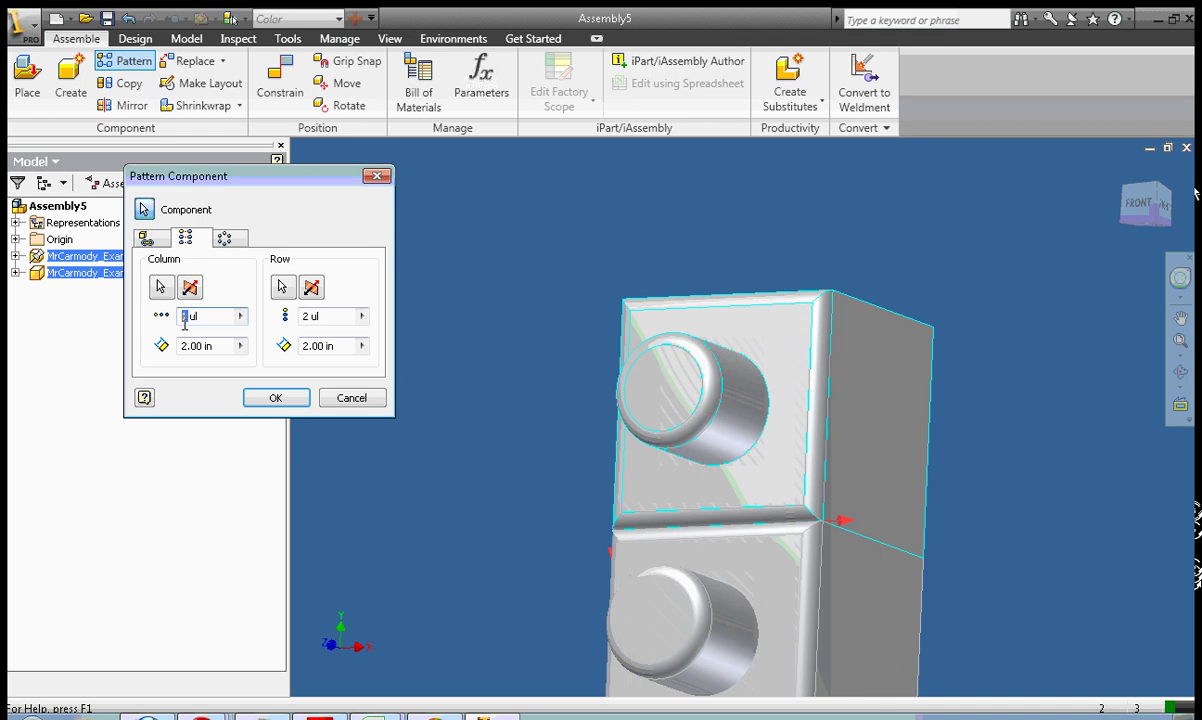
pyautogui.write('5')
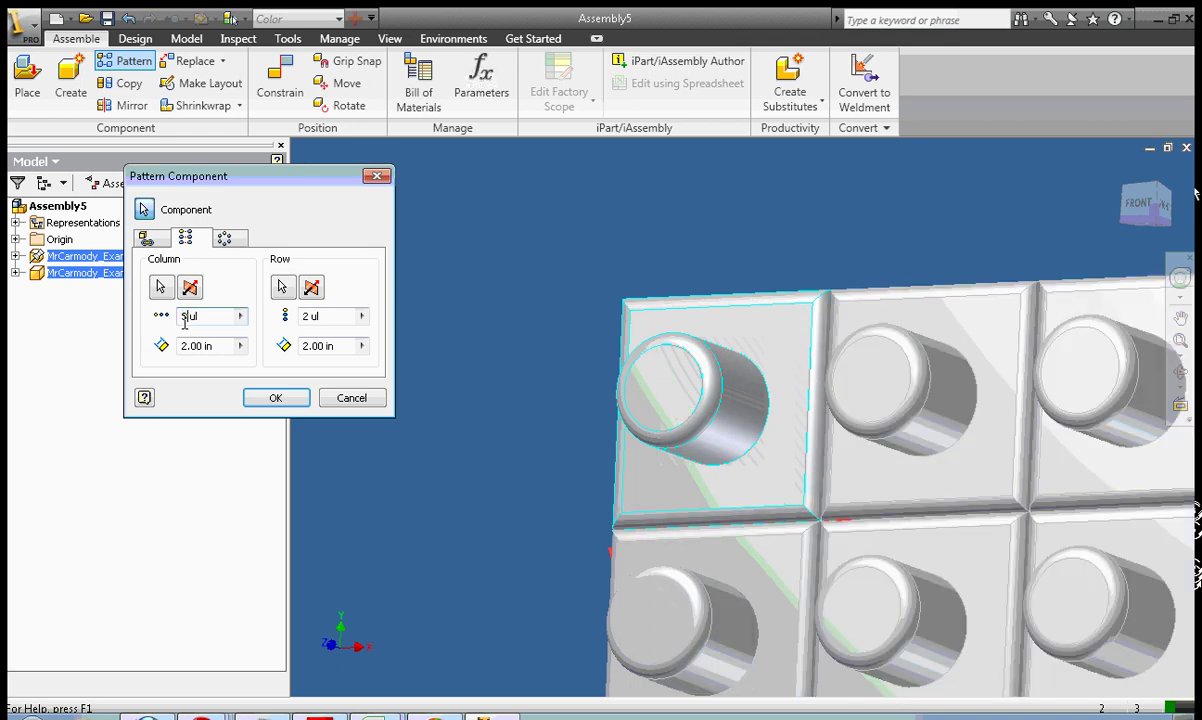
pyautogui.write('3')
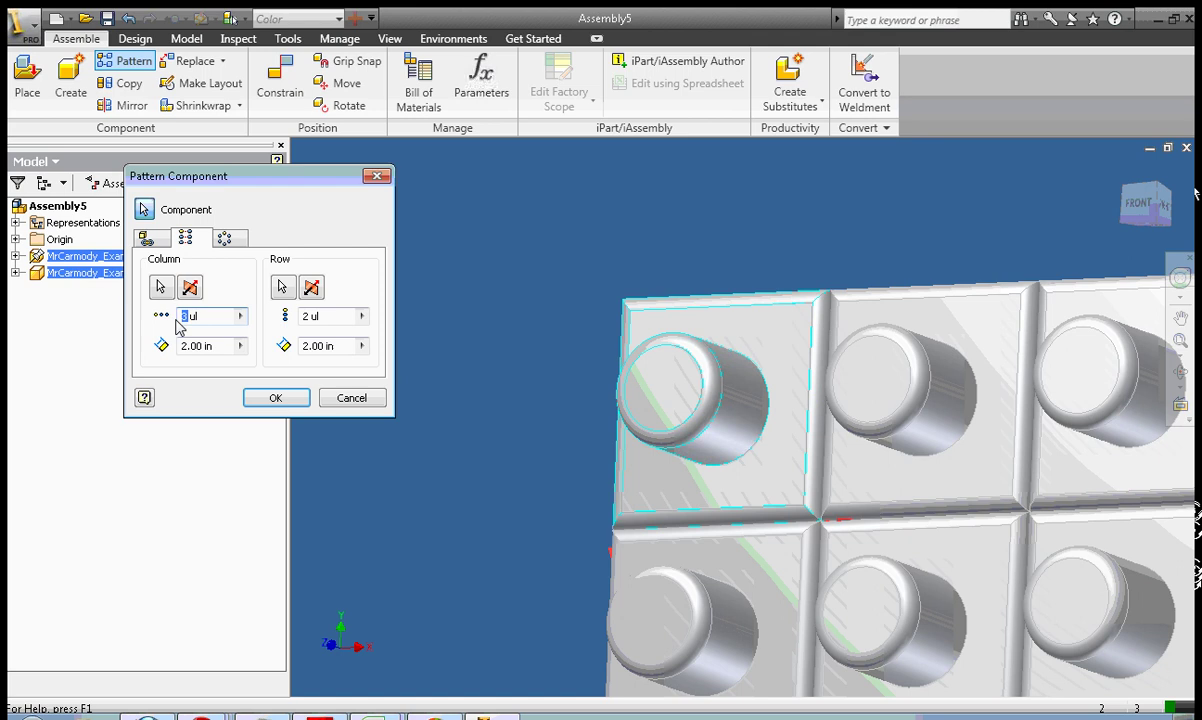
pyautogui.click(298, 317)
pyautogui.write('3')
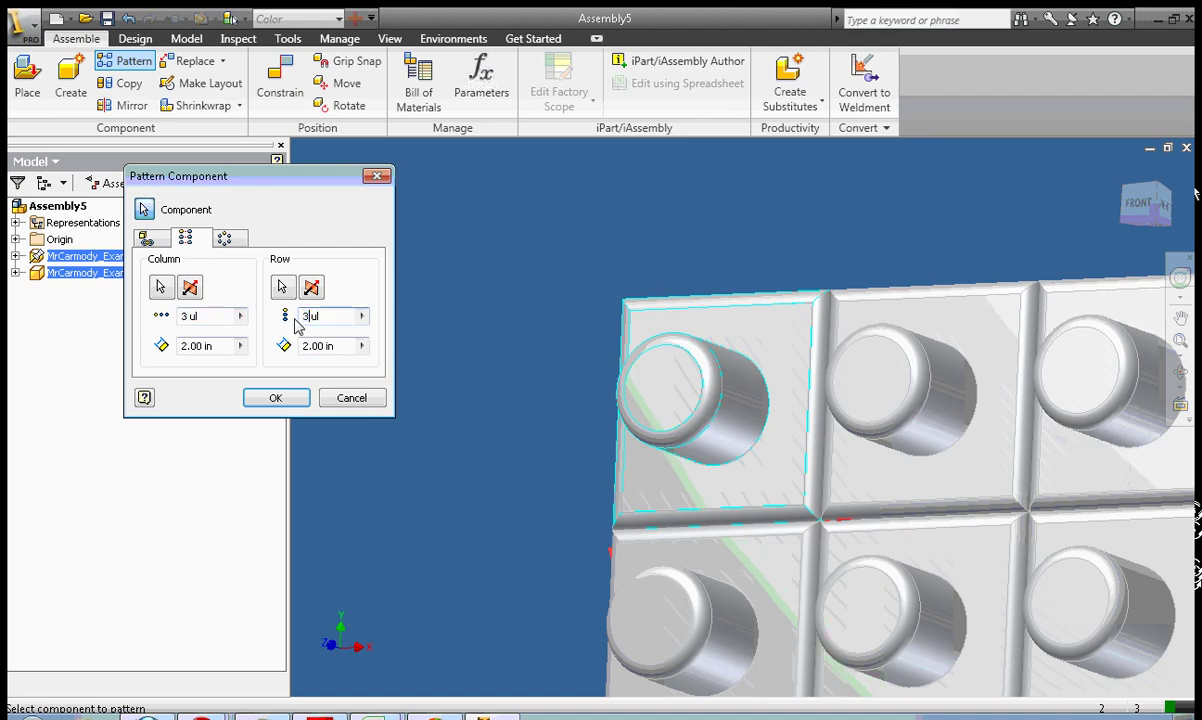
# - Try a column spacing of 1.00 in for the component pattern and return it to 2.00 in
pyautogui.moveTo(179, 347); pyautogui.dragTo(186, 349)
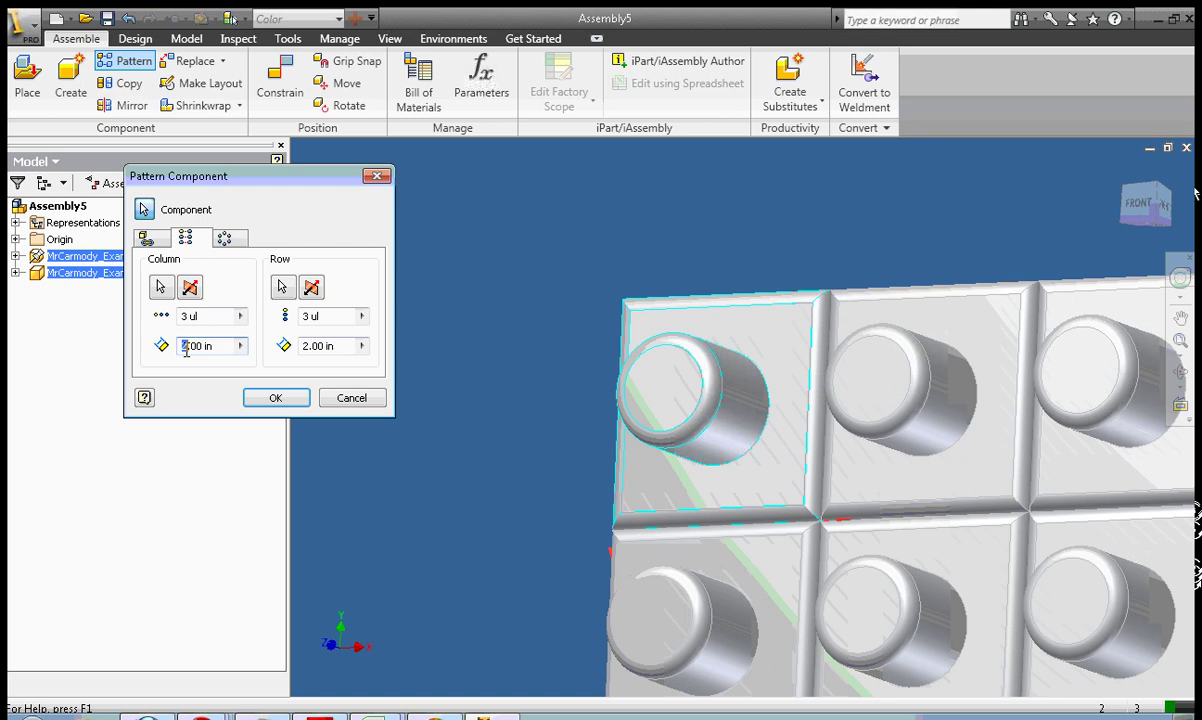
pyautogui.write('1')
pyautogui.click(1140, 204)
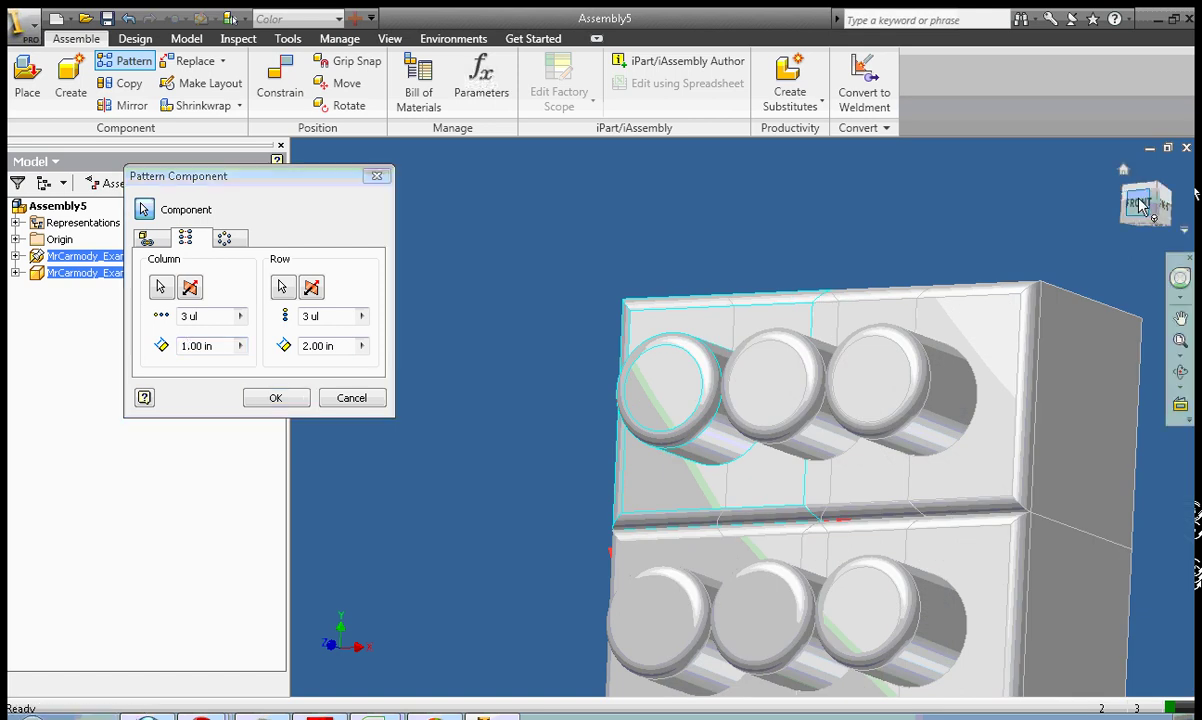
pyautogui.moveTo(1178, 288); pyautogui.dragTo(1175, 232)
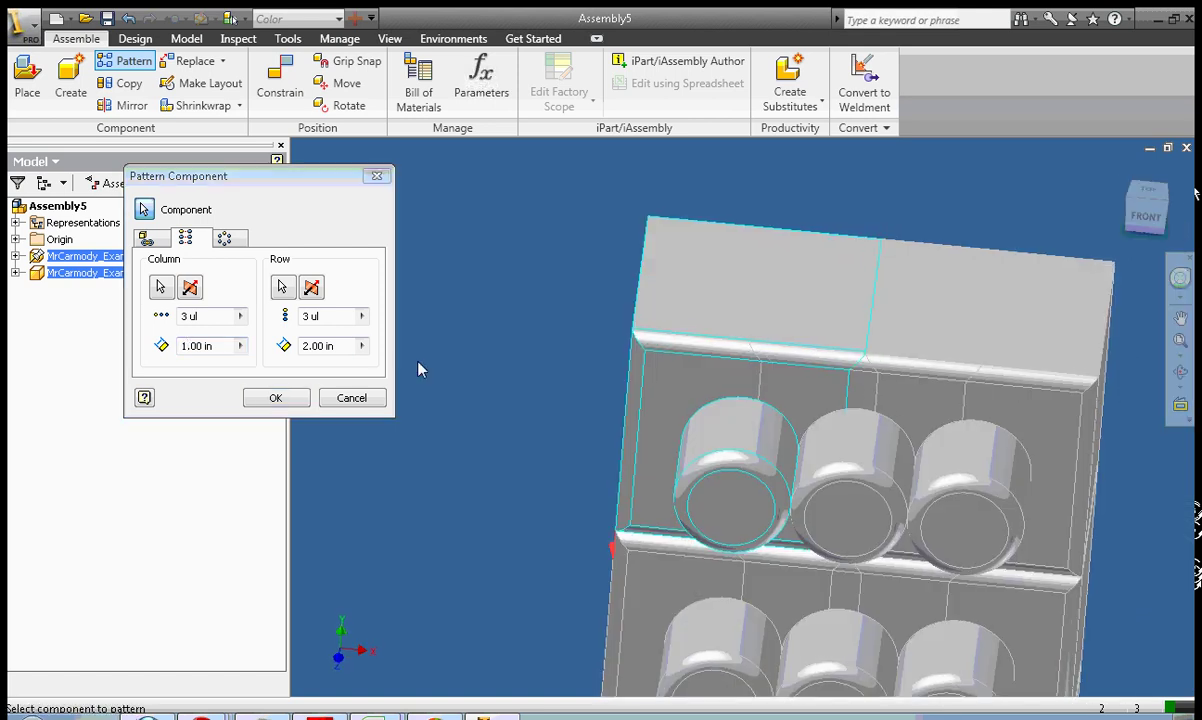
pyautogui.click(179, 346)
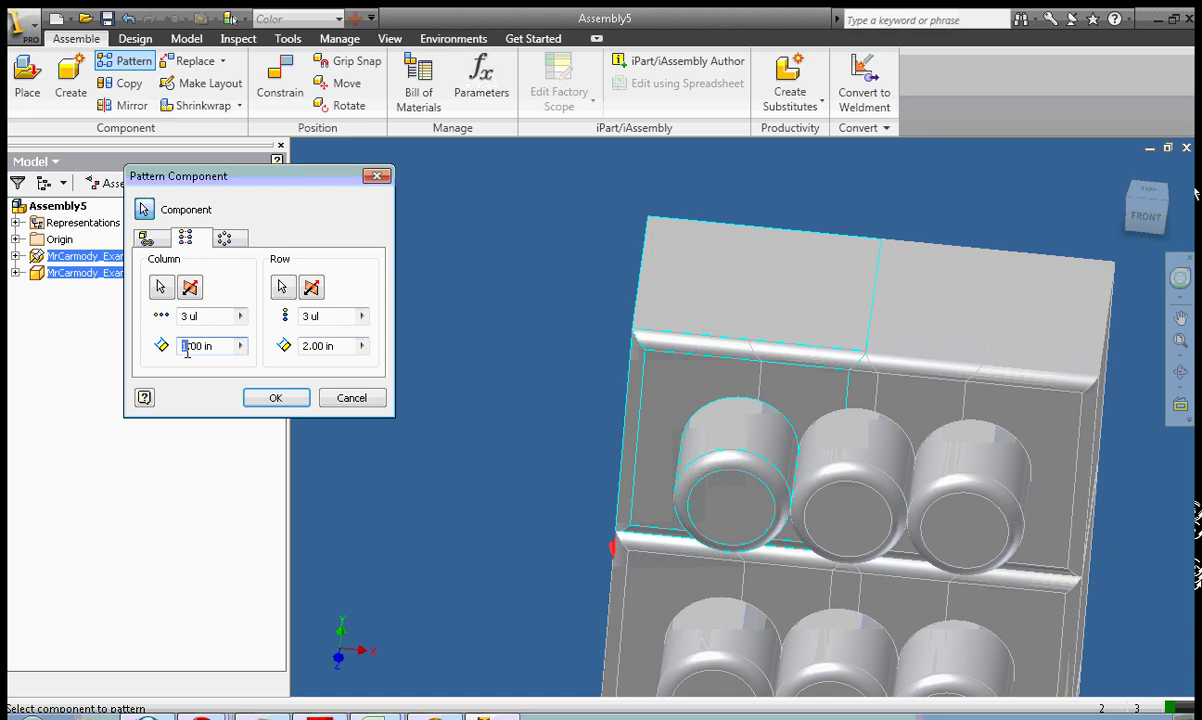
pyautogui.write('2')
# - Set the component pattern to 5 columns and 5 rows and create it
pyautogui.moveTo(1160, 208); pyautogui.dragTo(900, 640)
pyautogui.click(1181, 342)
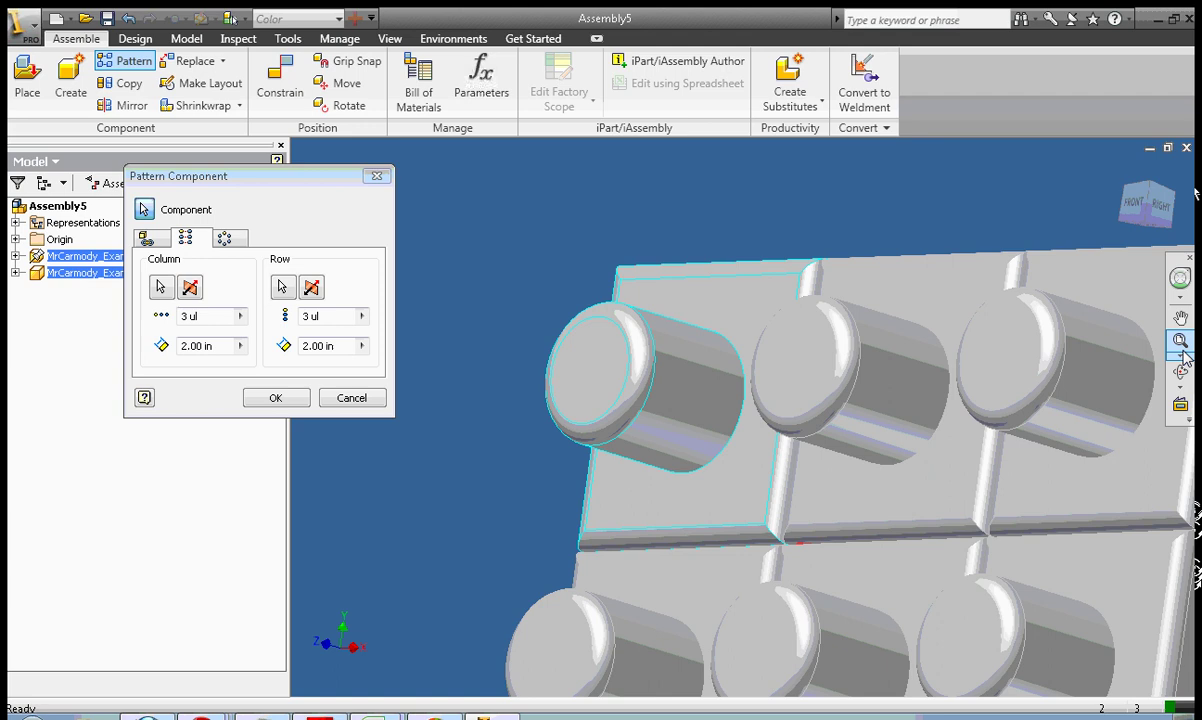
pyautogui.click(1181, 355)
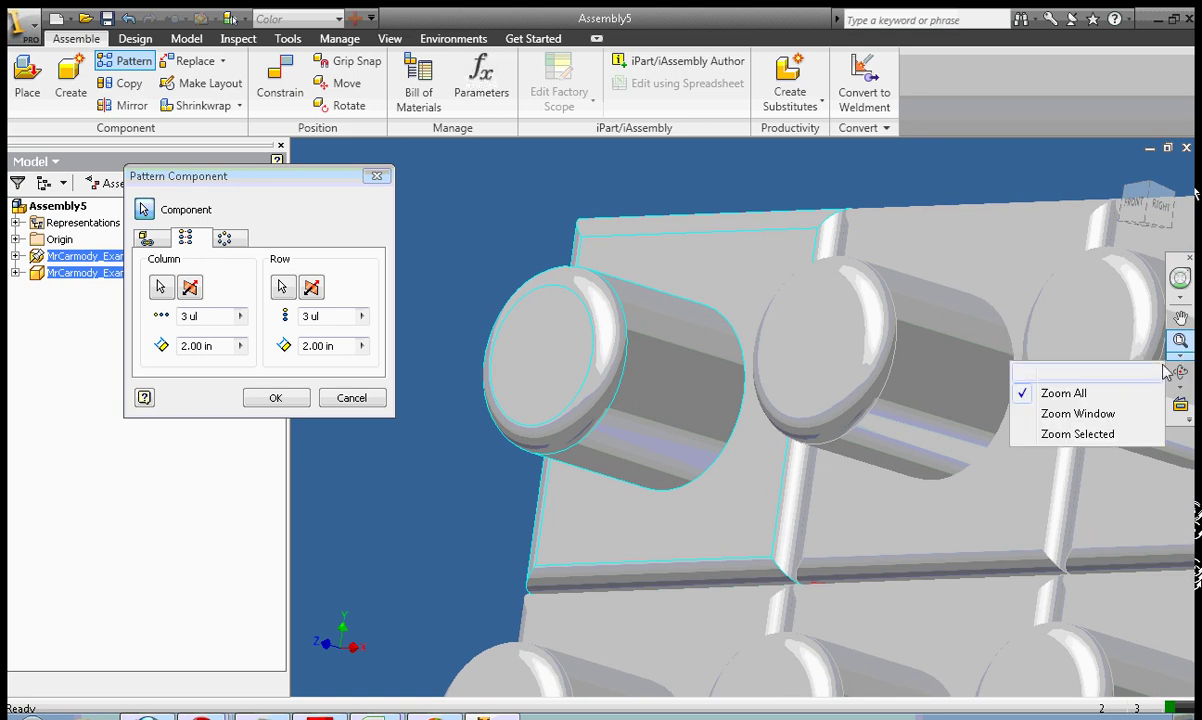
pyautogui.click(1084, 380)
pyautogui.moveTo(950, 430); pyautogui.dragTo(949, 327)
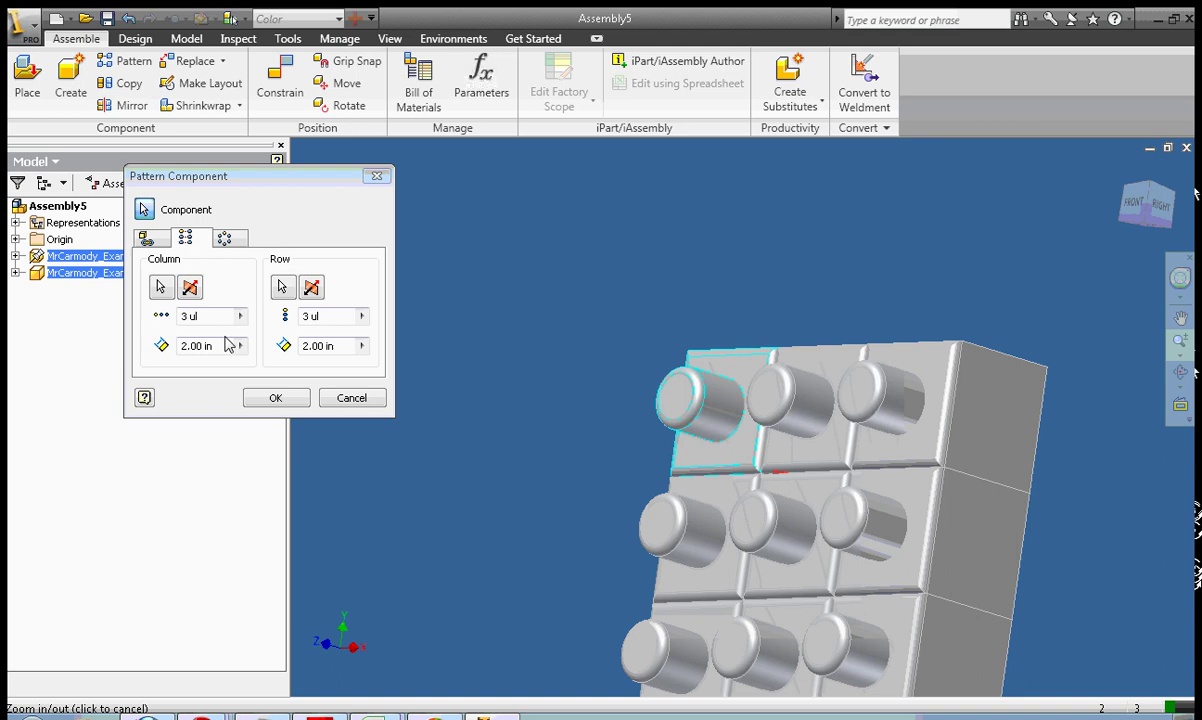
pyautogui.doubleClick(184, 316)
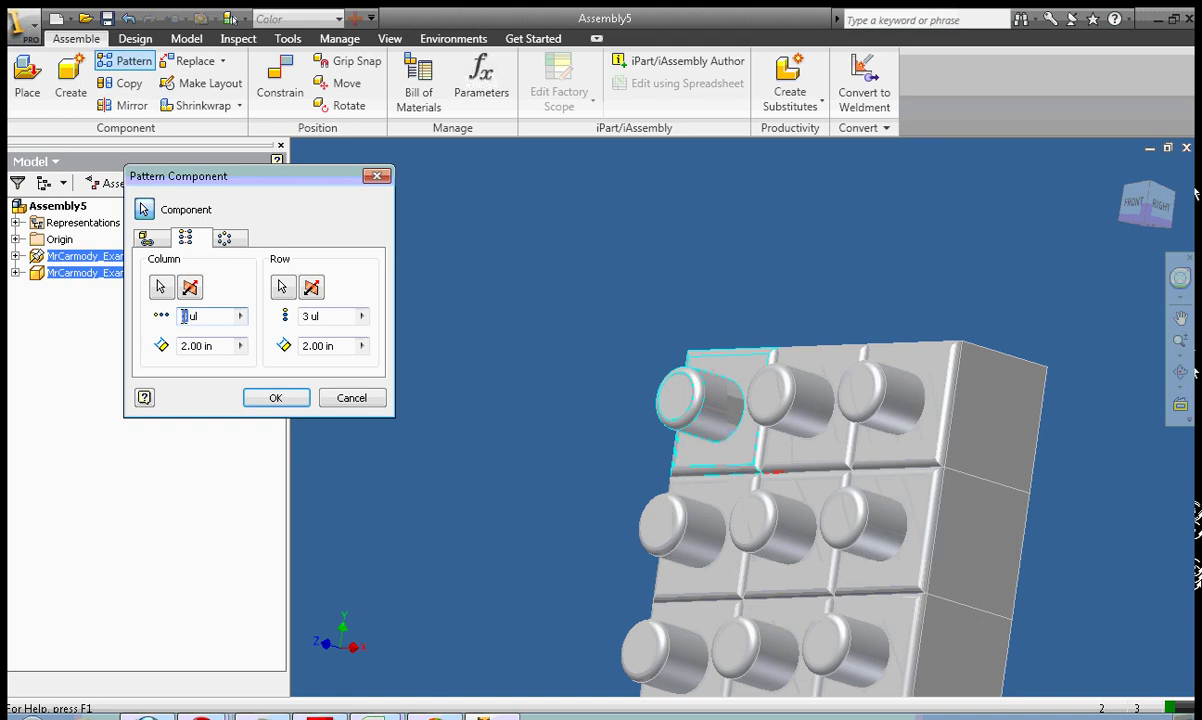
pyautogui.write('5')
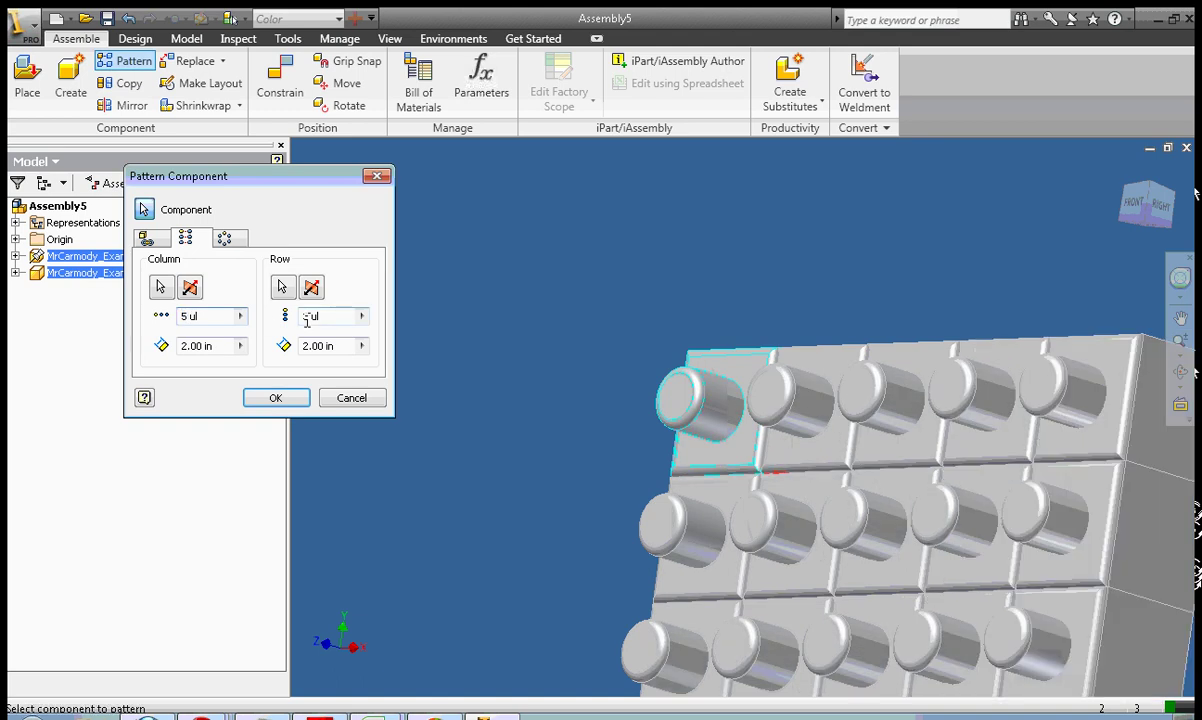
pyautogui.doubleClick(307, 317)
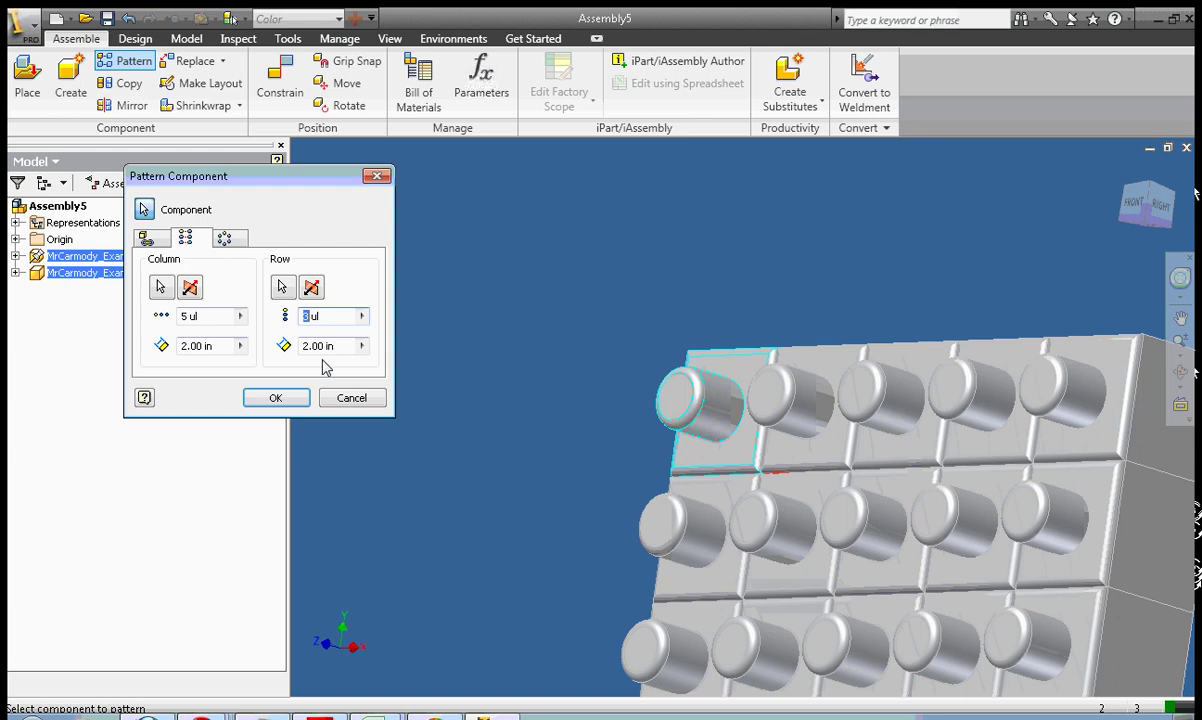
pyautogui.press('Return')
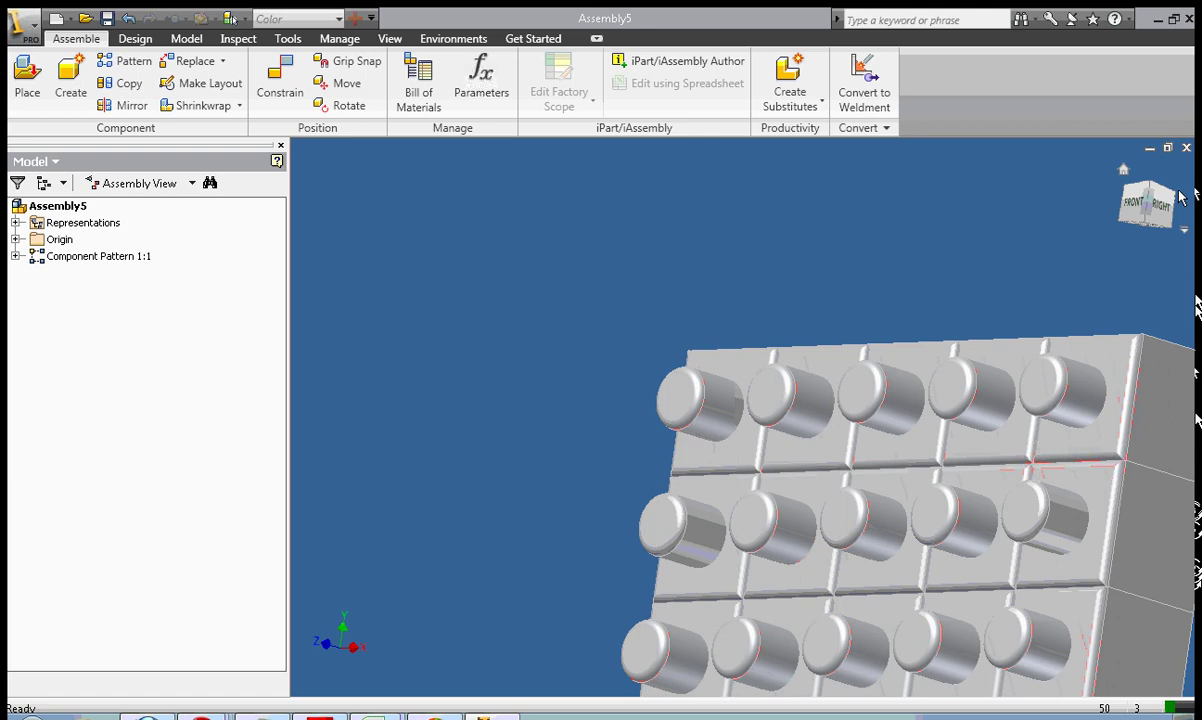
pyautogui.click(391, 40)
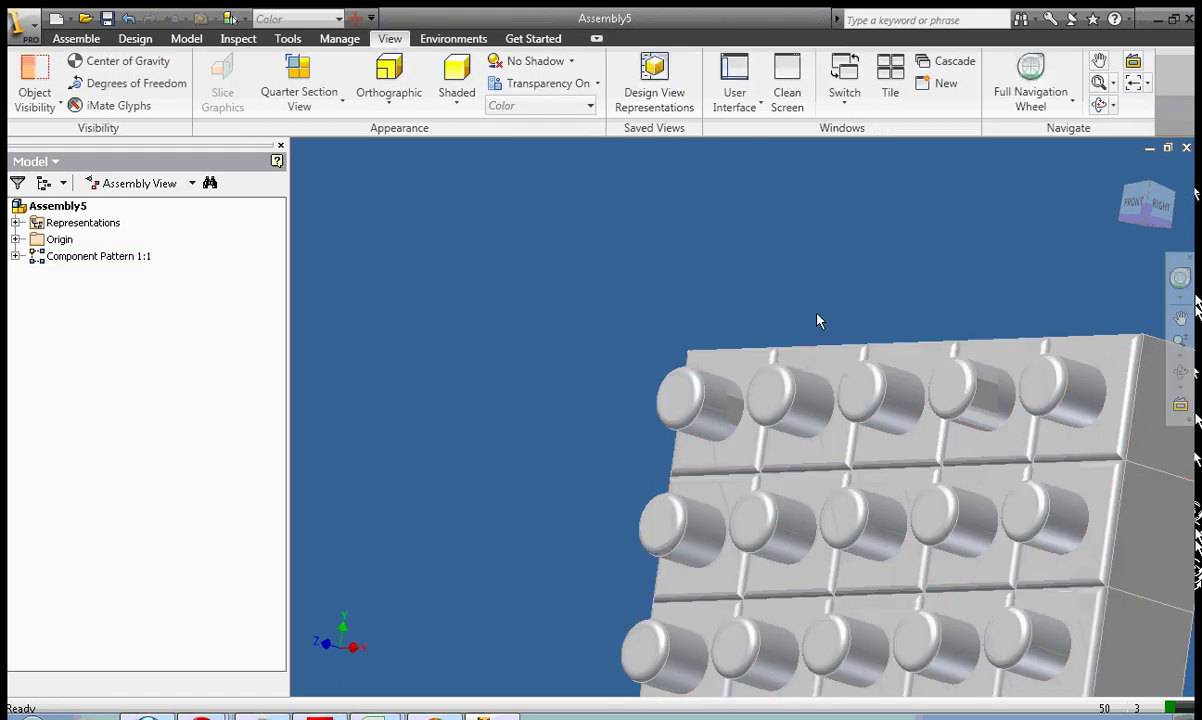
pyautogui.click(86, 42)
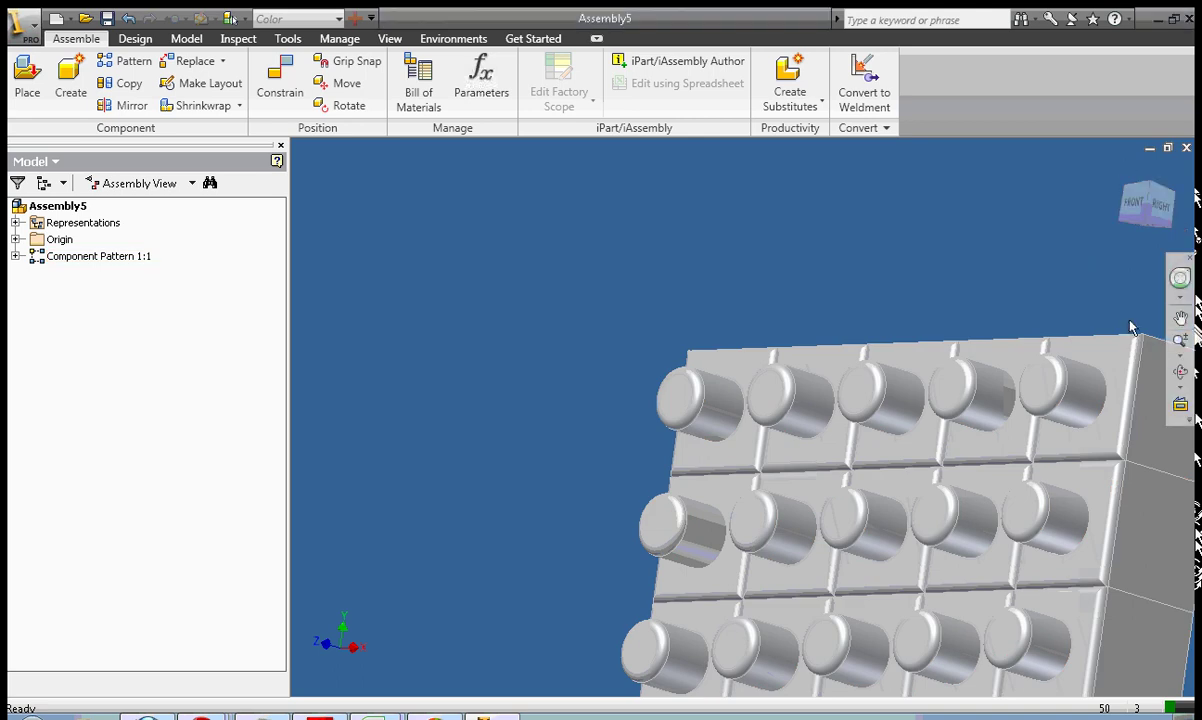
pyautogui.click(1180, 341)
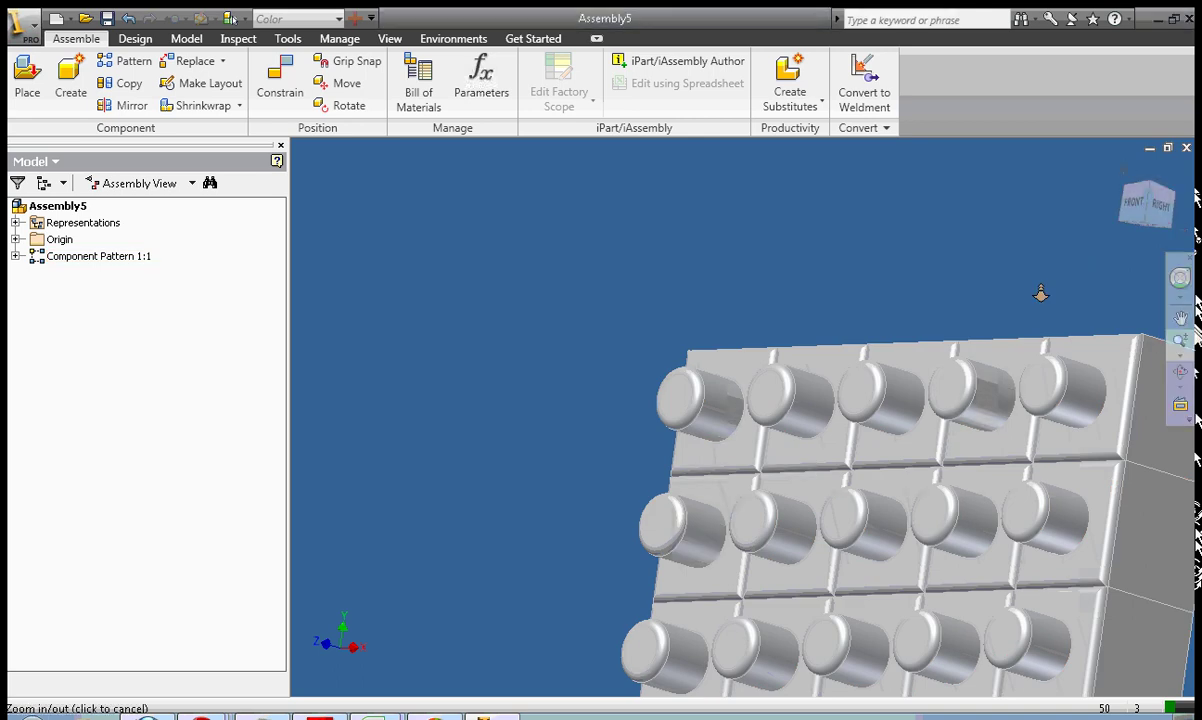
pyautogui.moveTo(1089, 328); pyautogui.dragTo(1087, 260)
pyautogui.rightClick(704, 324)
pyautogui.click(740, 332)
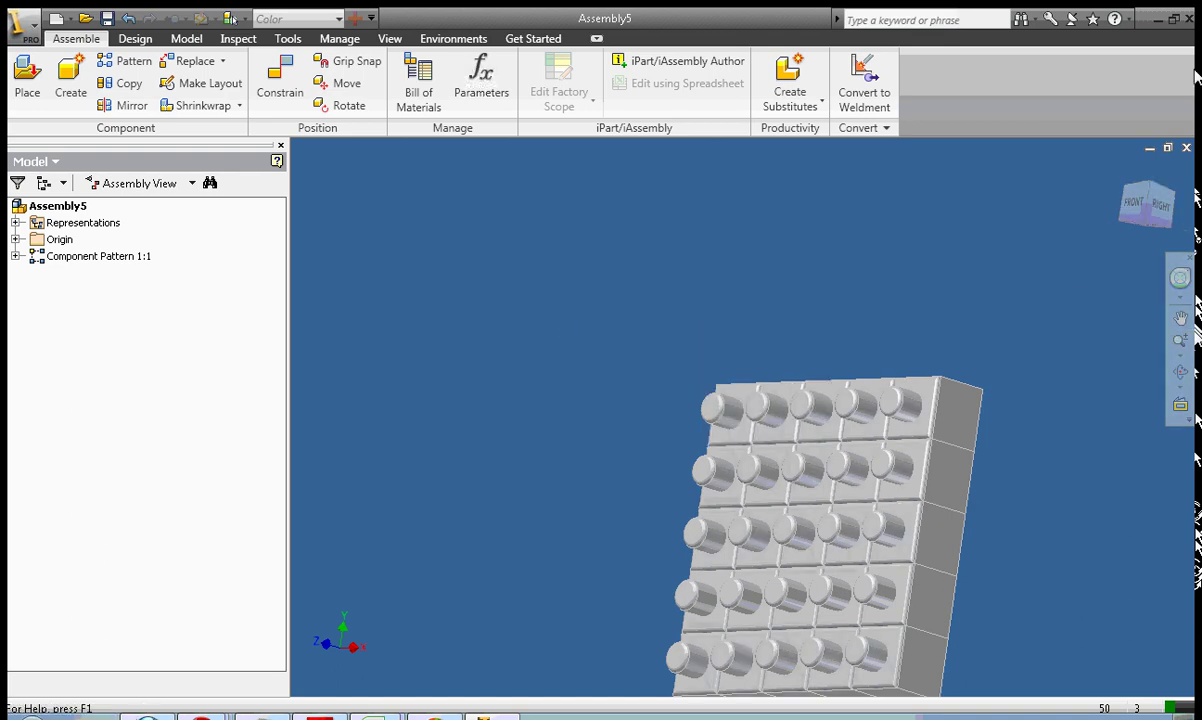
pyautogui.click(1158, 205)
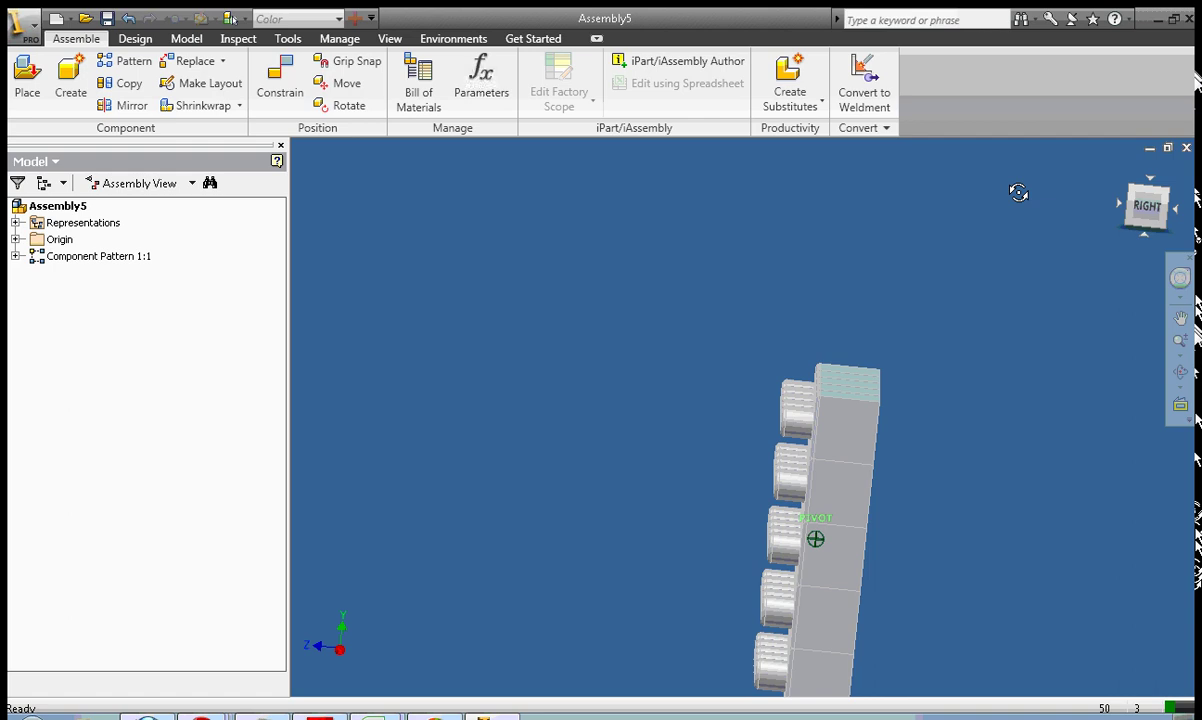
pyautogui.click(130, 105)
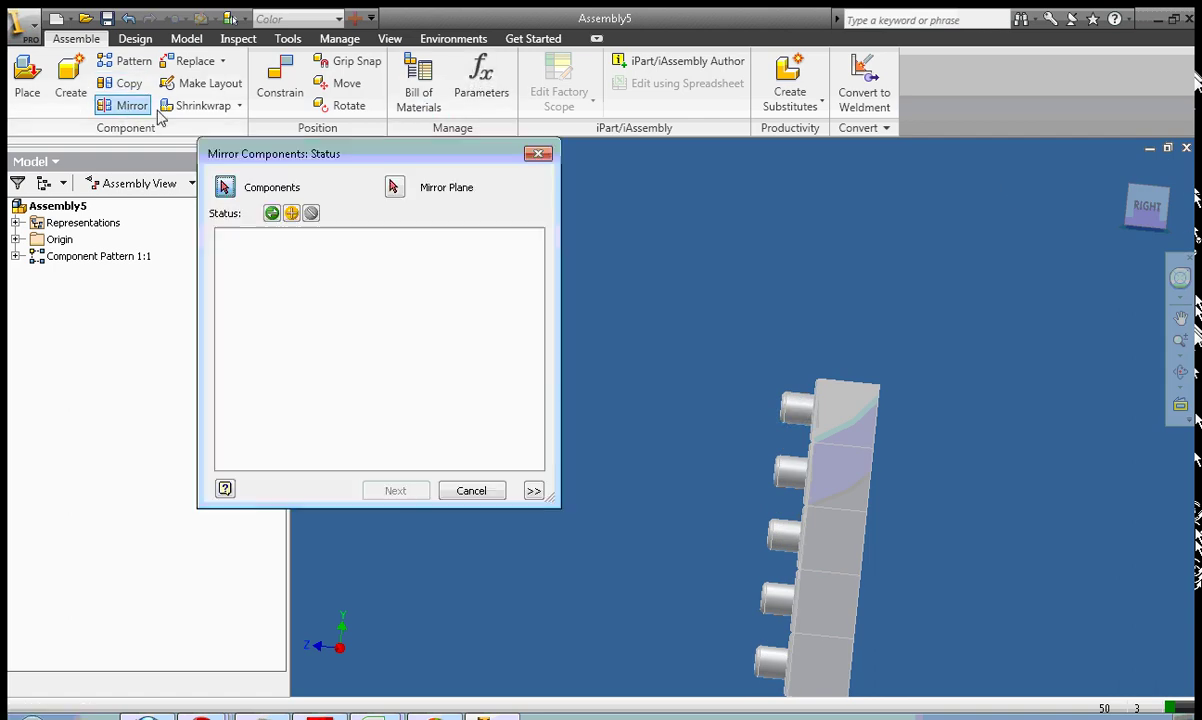
pyautogui.moveTo(1192, 200); pyautogui.dragTo(1170, 284)
pyautogui.moveTo(1130, 223); pyautogui.dragTo(1192, 190)
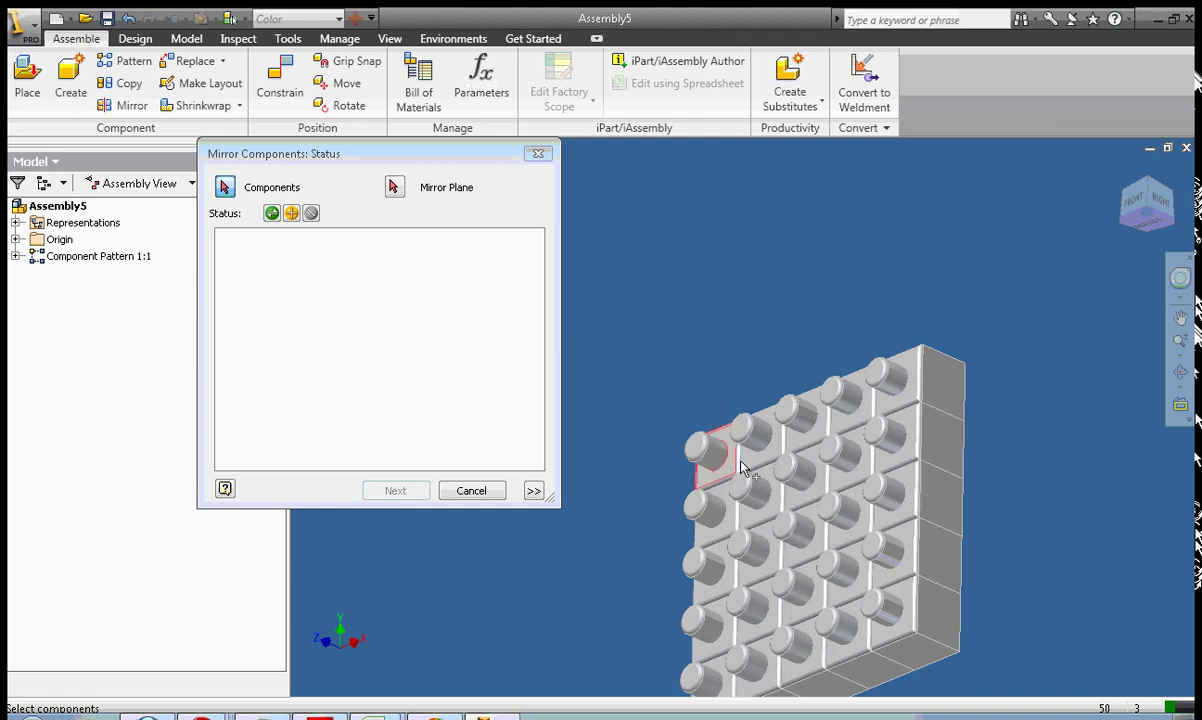
pyautogui.click(471, 490)
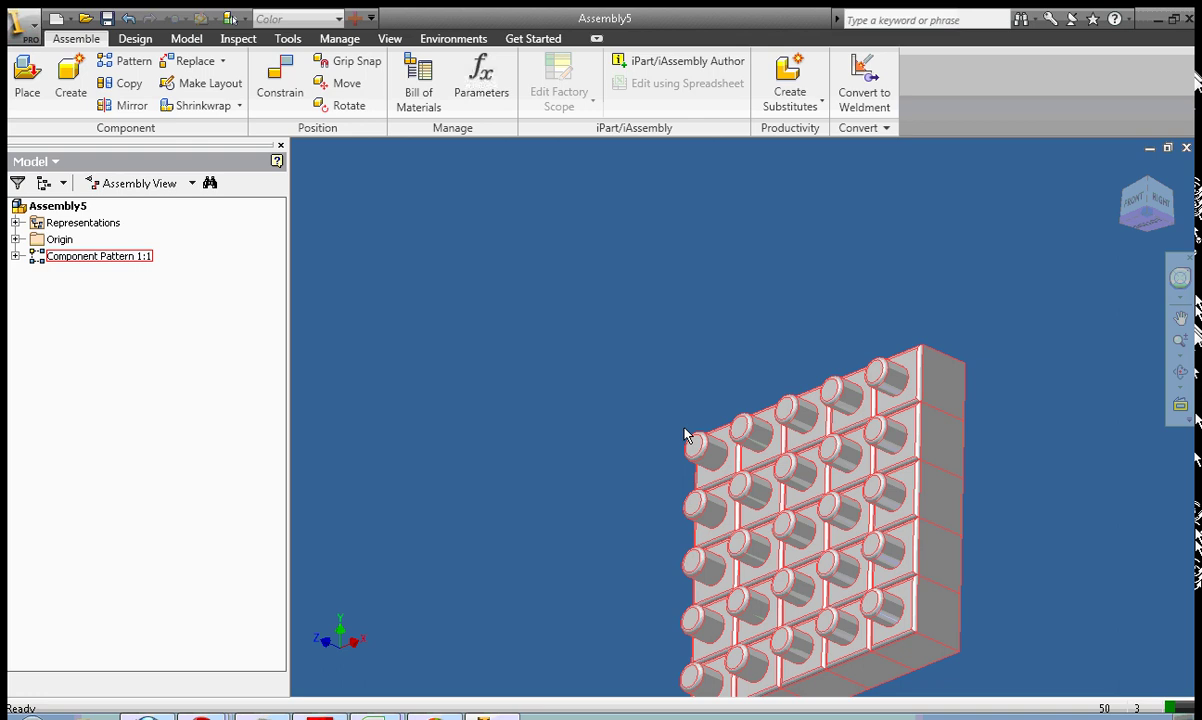
# - Load the entire component pattern of blocks and cylinders as the selection for Mirror Components
pyautogui.moveTo(609, 298); pyautogui.dragTo(1032, 697)
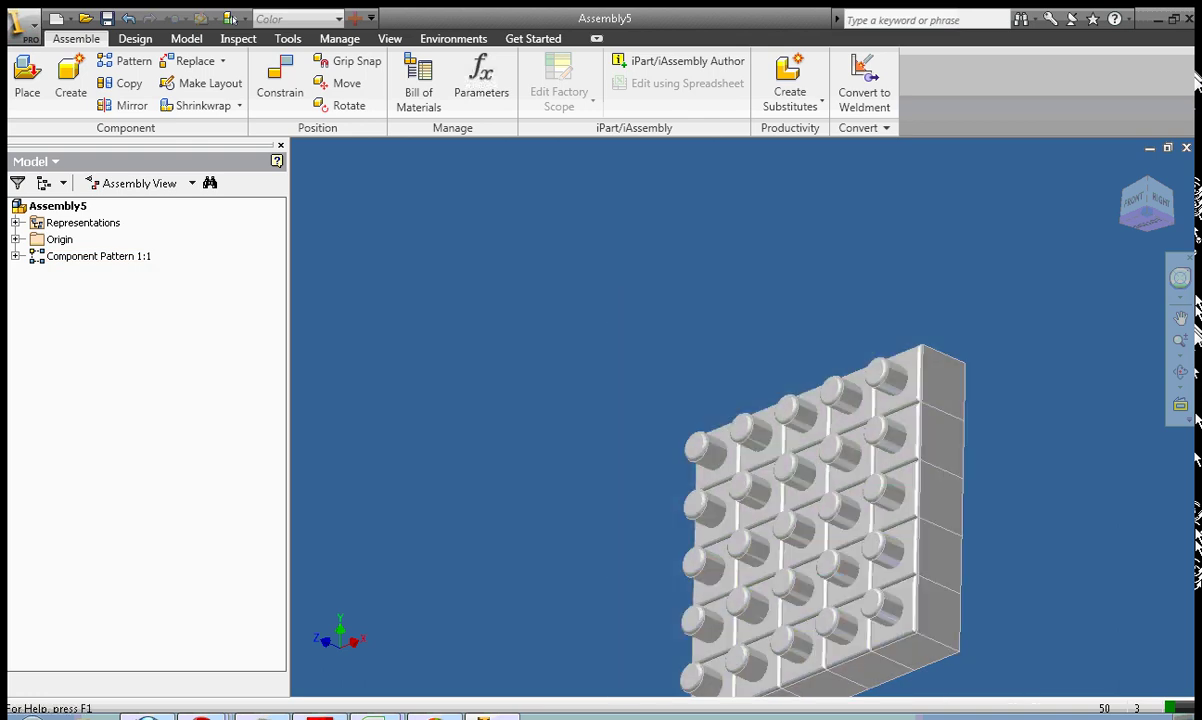
pyautogui.click(1180, 343)
pyautogui.moveTo(1097, 414); pyautogui.dragTo(1100, 392)
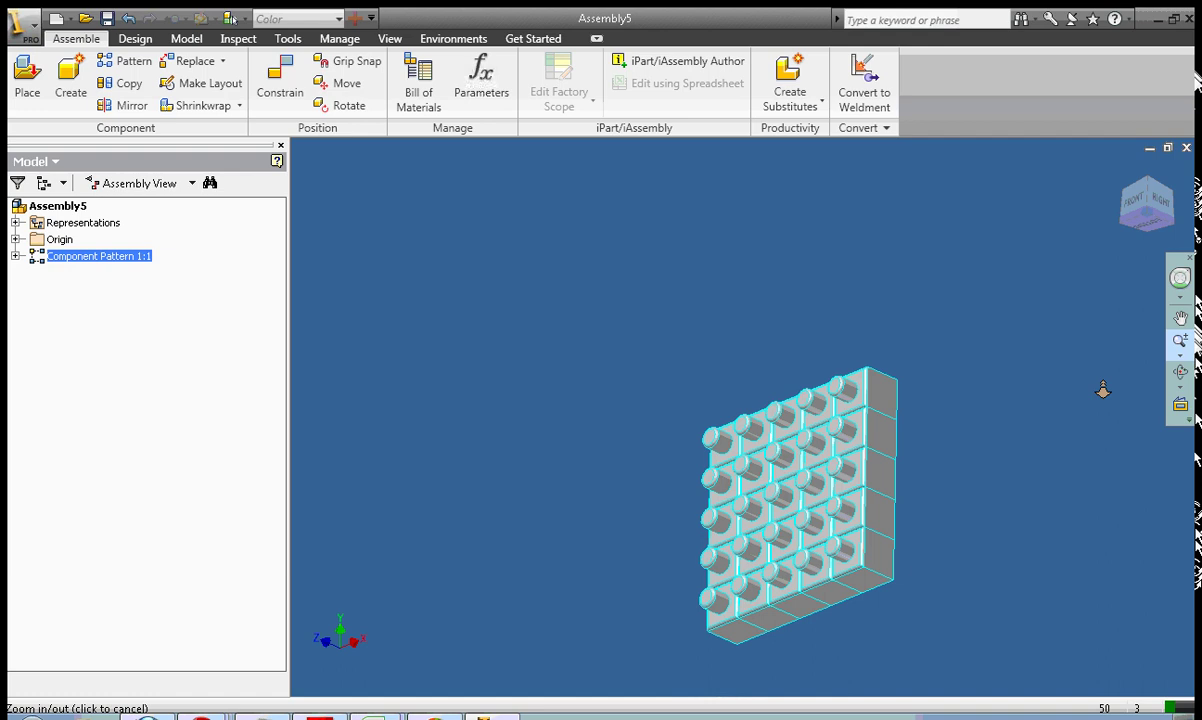
pyautogui.rightClick(1085, 331)
pyautogui.click(1092, 339)
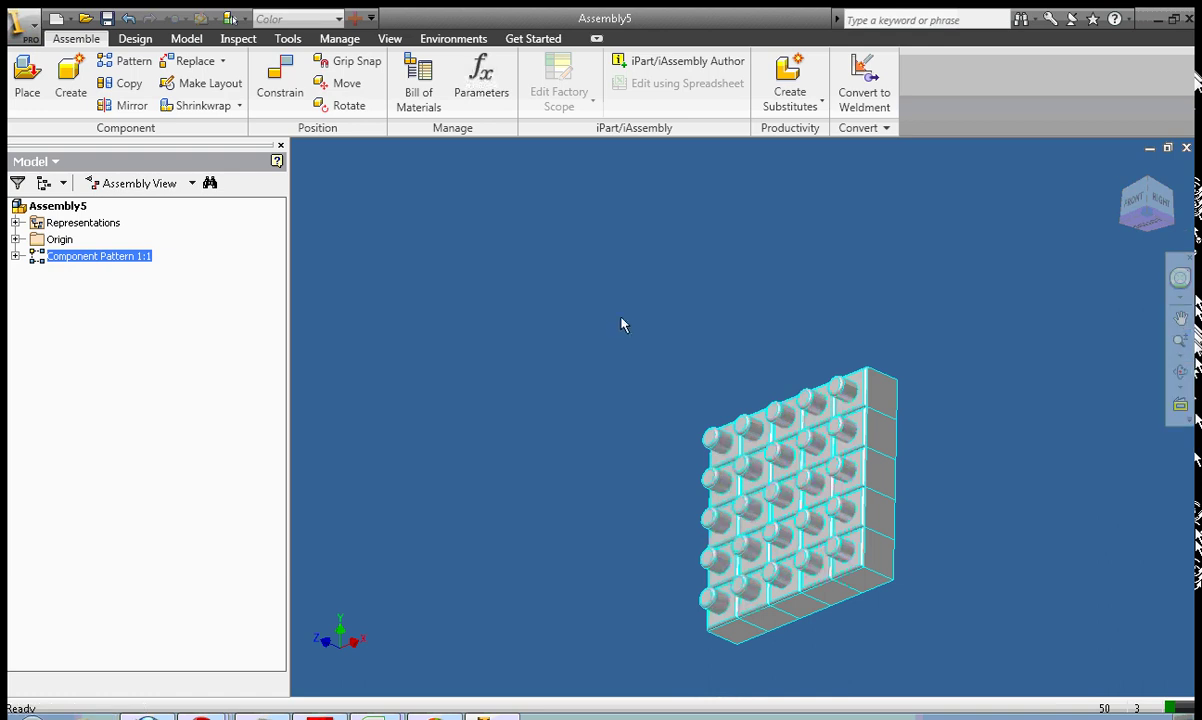
pyautogui.moveTo(810, 539); pyautogui.dragTo(1002, 686)
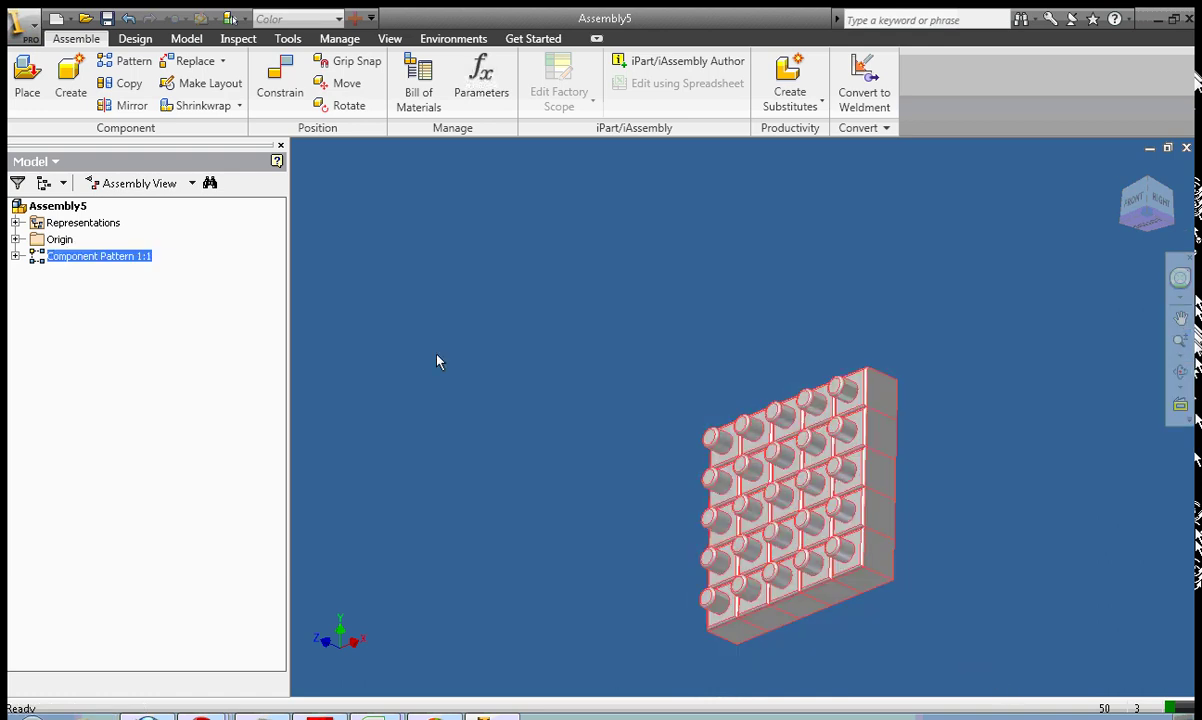
pyautogui.click(129, 106)
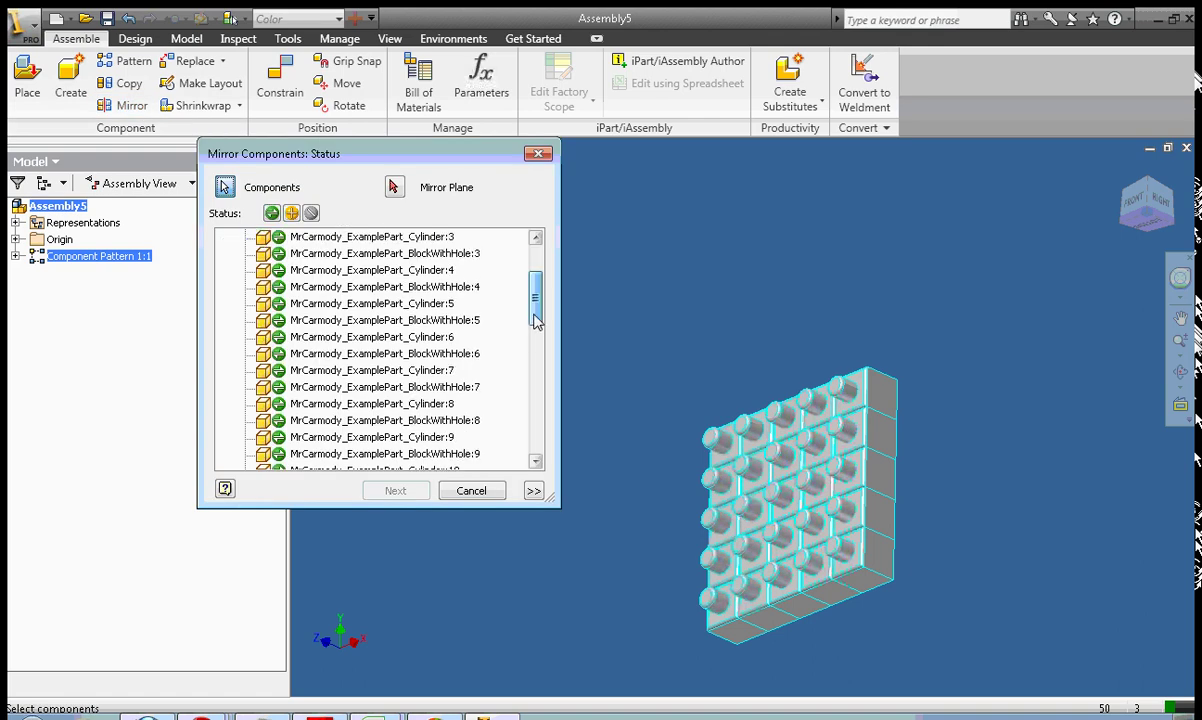
pyautogui.moveTo(536, 320); pyautogui.dragTo(540, 455)
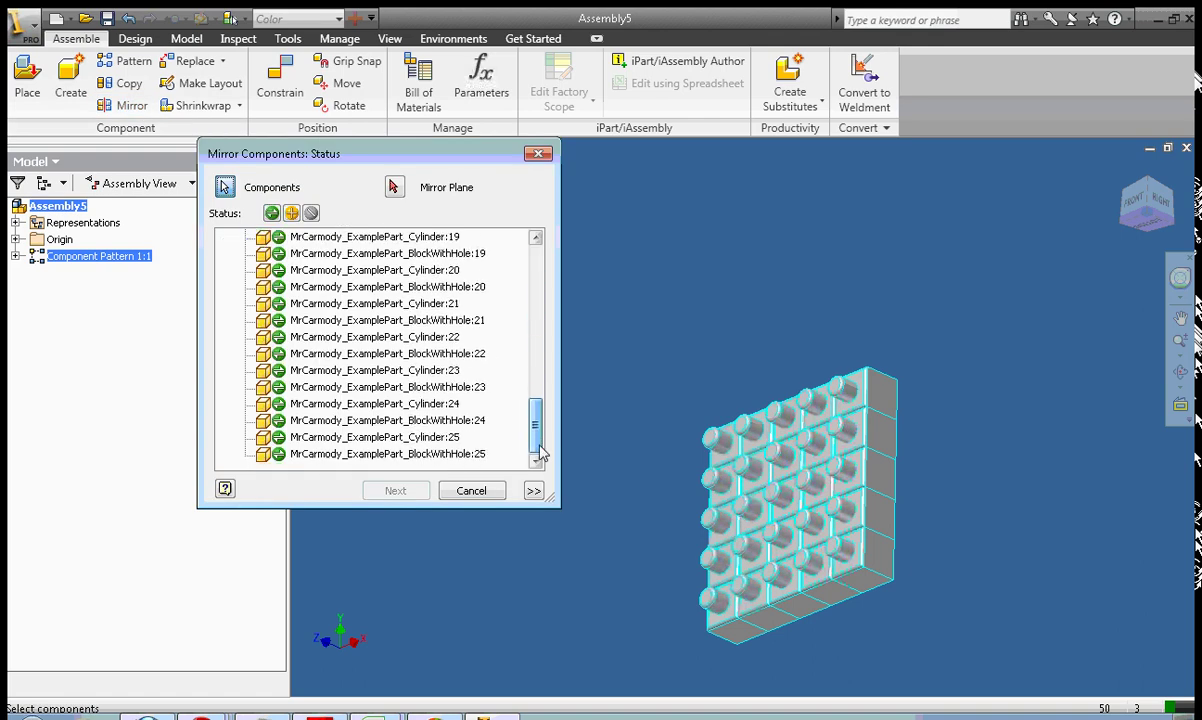
# - Mirror the pattern about the blocks' back face, inserting the copies in the assembly with the _MIR suffix
pyautogui.click(1160, 216)
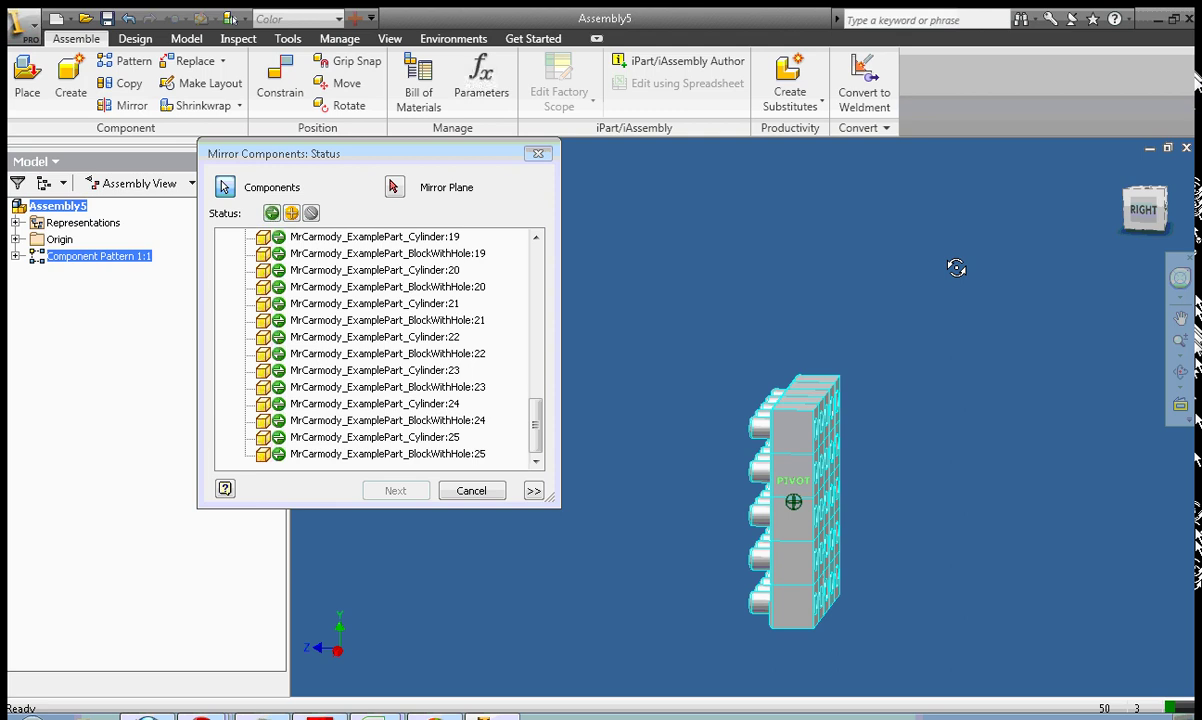
pyautogui.click(396, 190)
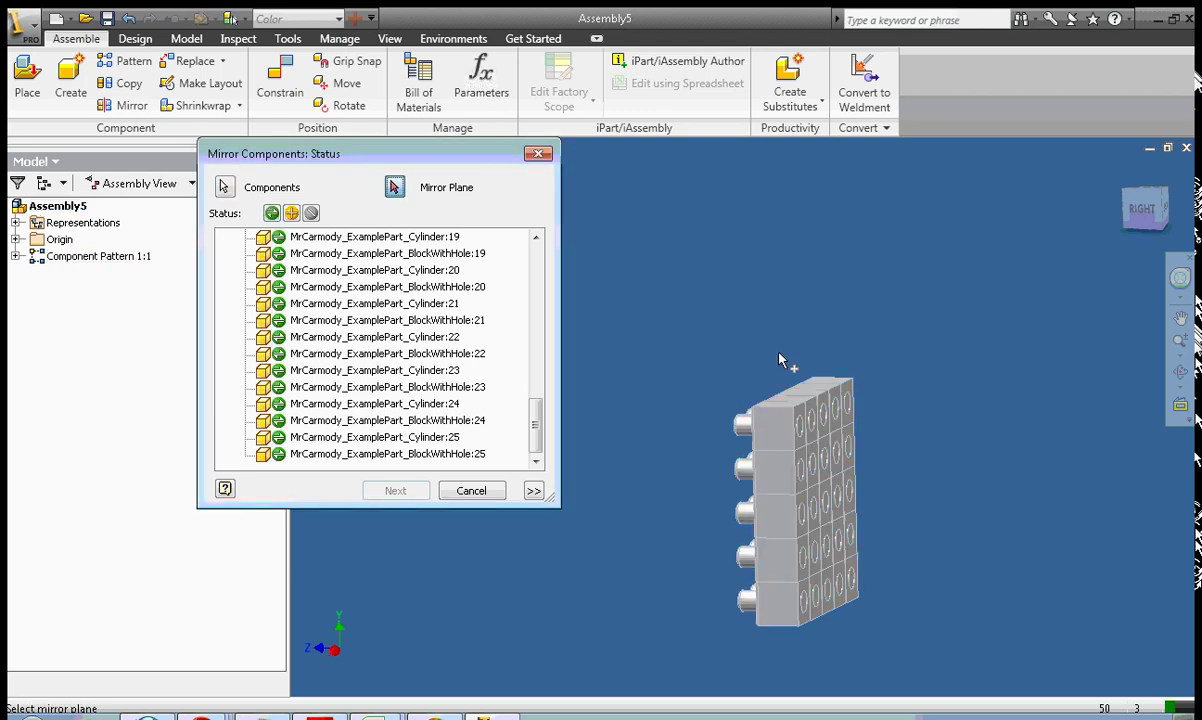
pyautogui.click(800, 446)
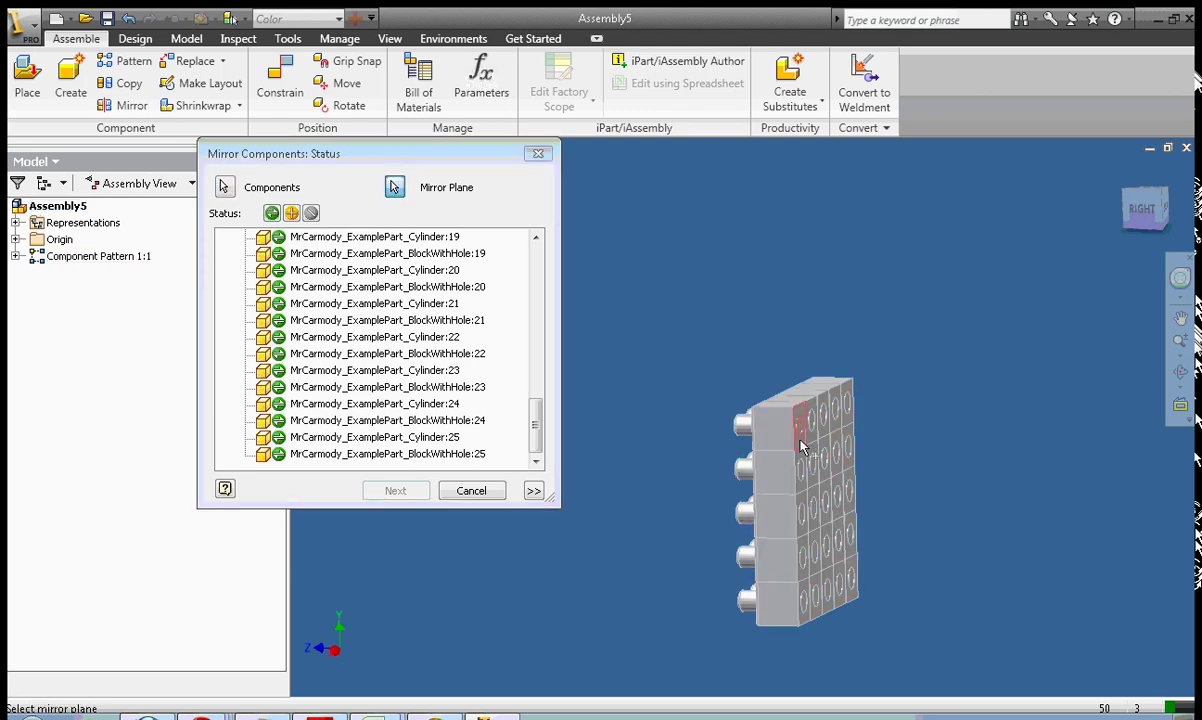
pyautogui.click(800, 447)
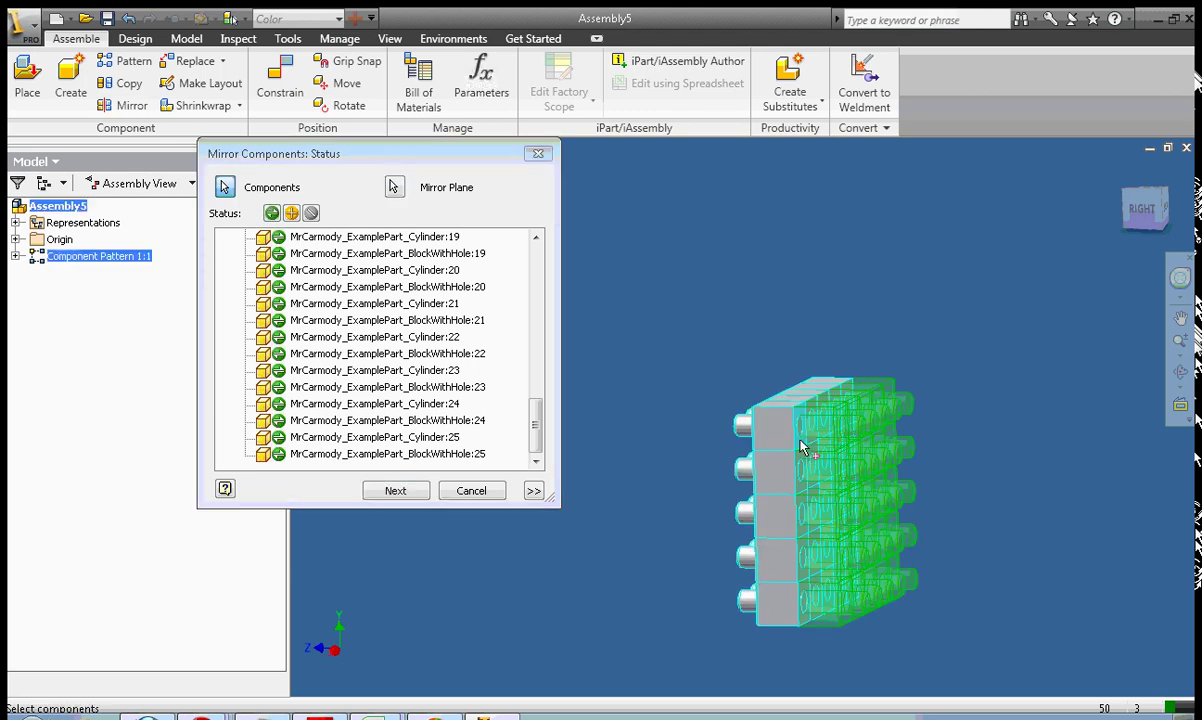
pyautogui.click(385, 490)
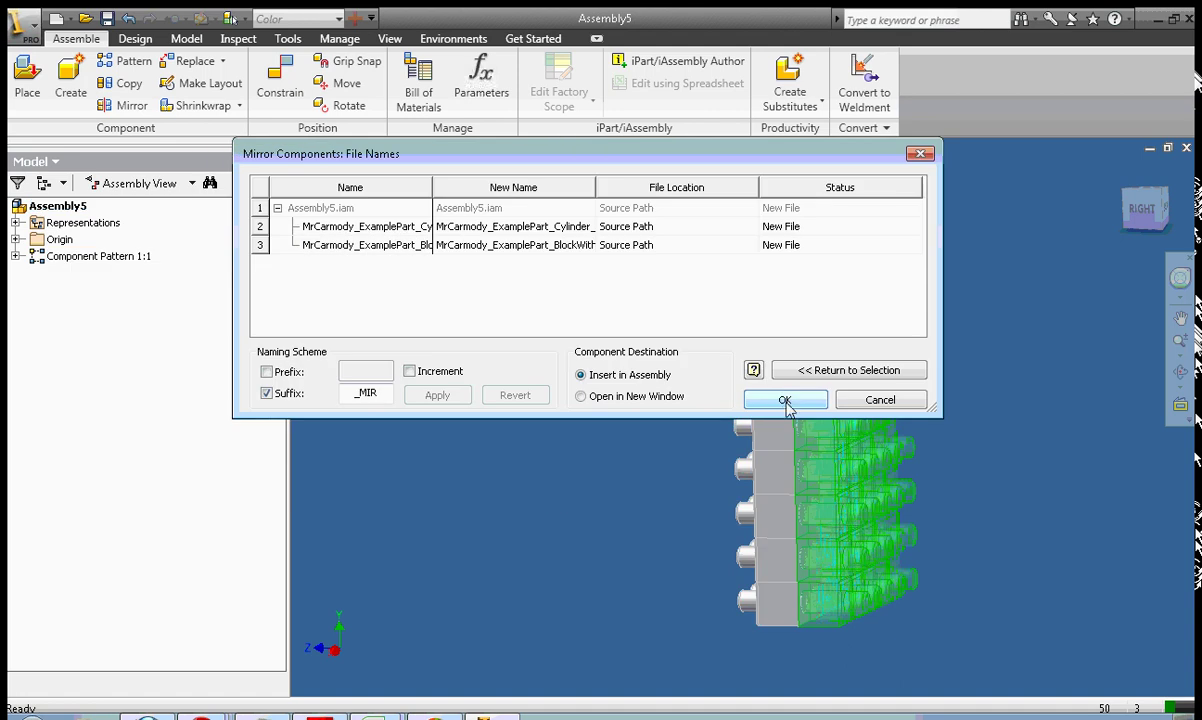
pyautogui.click(787, 399)
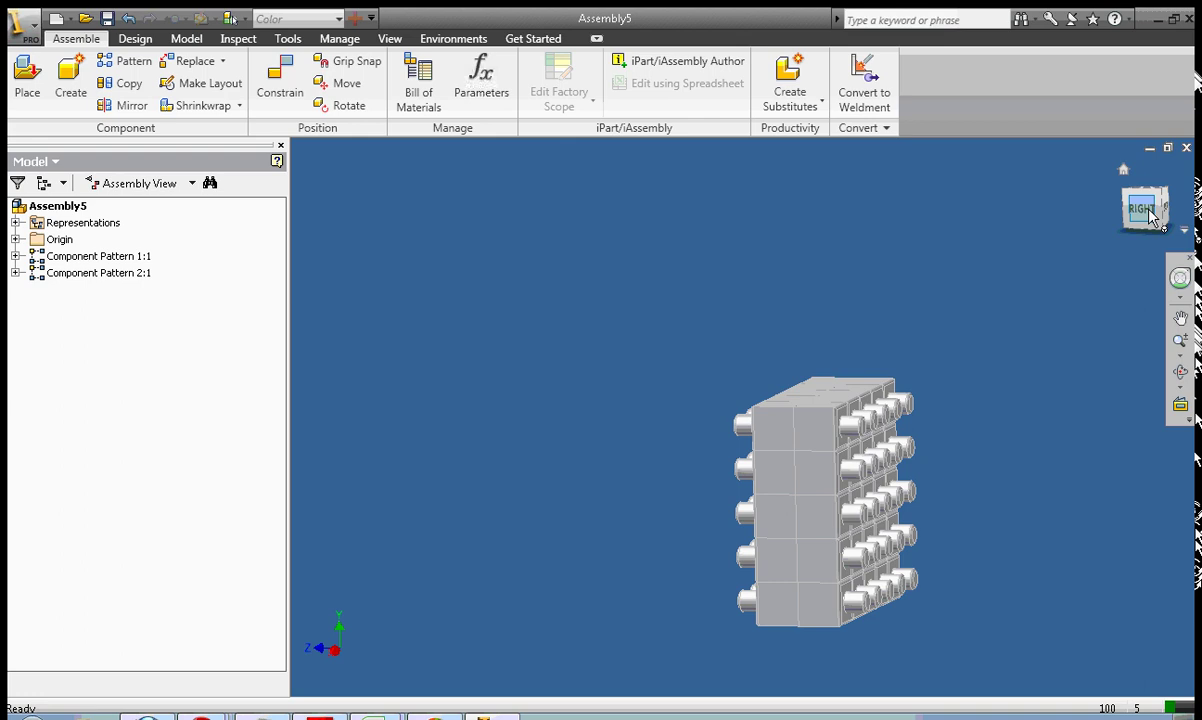
# - Examine the mirrored assembly from several sides and list the elements of the original component pattern in the model tree
pyautogui.moveTo(1149, 216)
pyautogui.mouseDown()
pyautogui.moveTo(1072, 208)
pyautogui.moveTo(931, 121)
pyautogui.moveTo(947, 650)
pyautogui.moveTo(897, 458)
pyautogui.mouseUp()
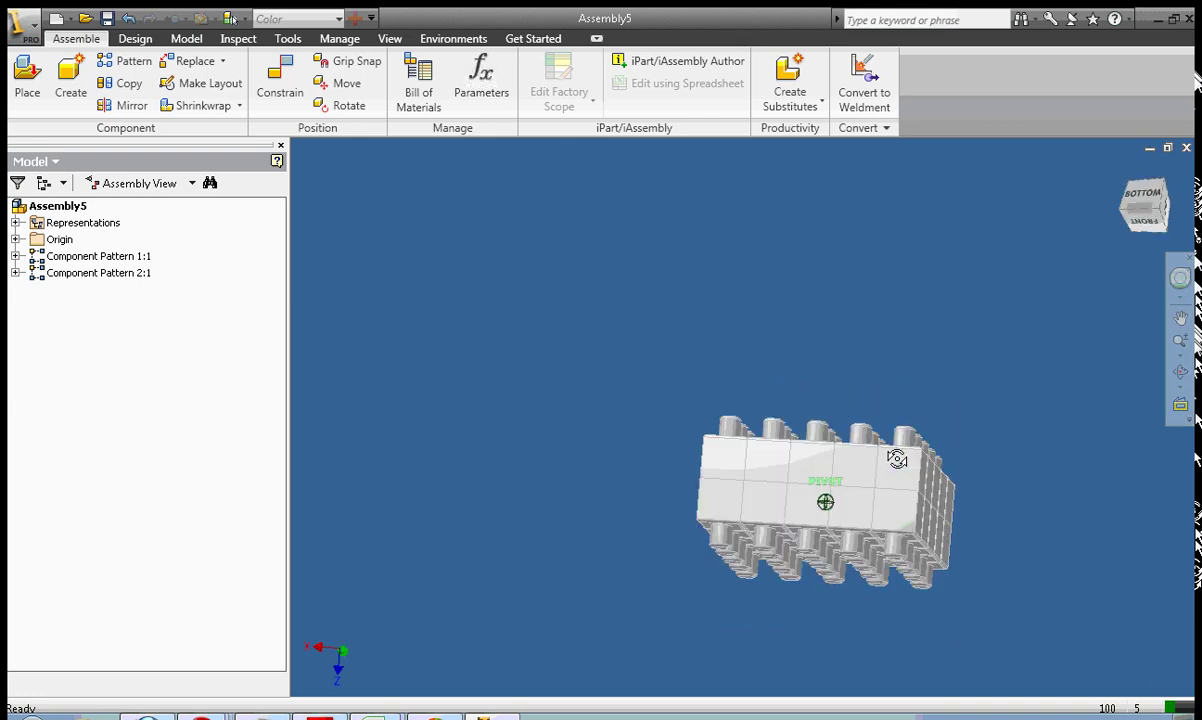
pyautogui.keyDown('shift'); pyautogui.moveTo(897, 459); pyautogui.dragTo(389, 634, button='middle'); pyautogui.keyUp('shift')
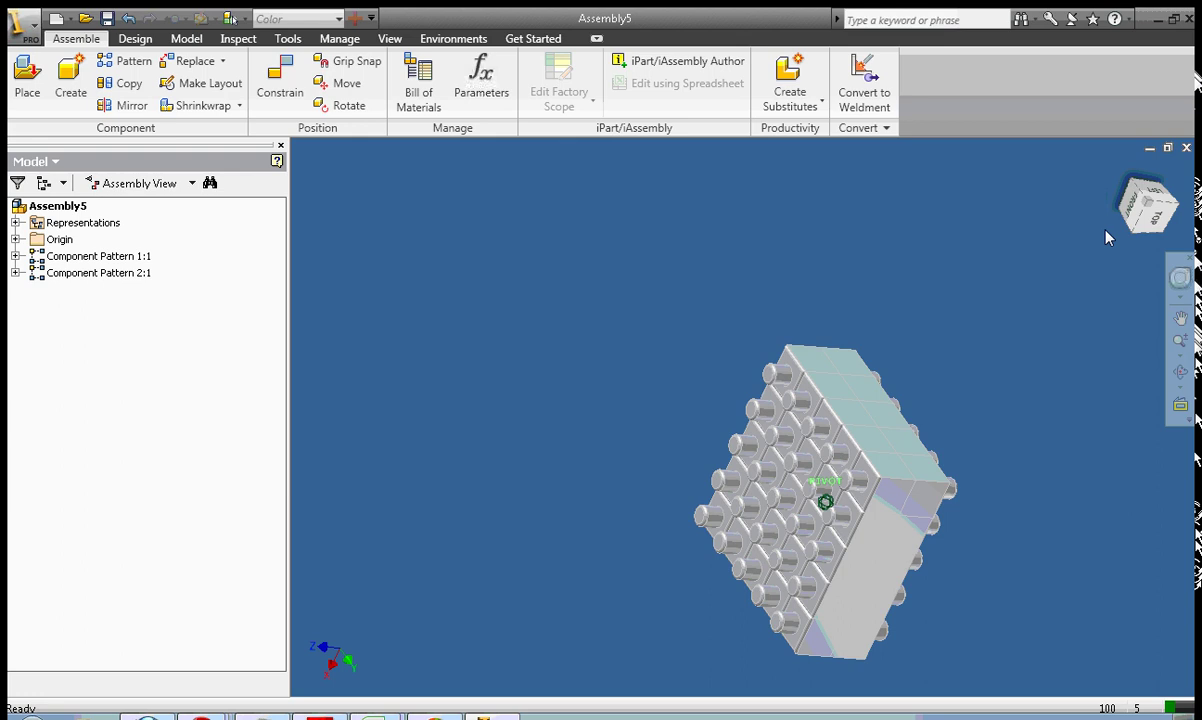
pyautogui.click(880, 492)
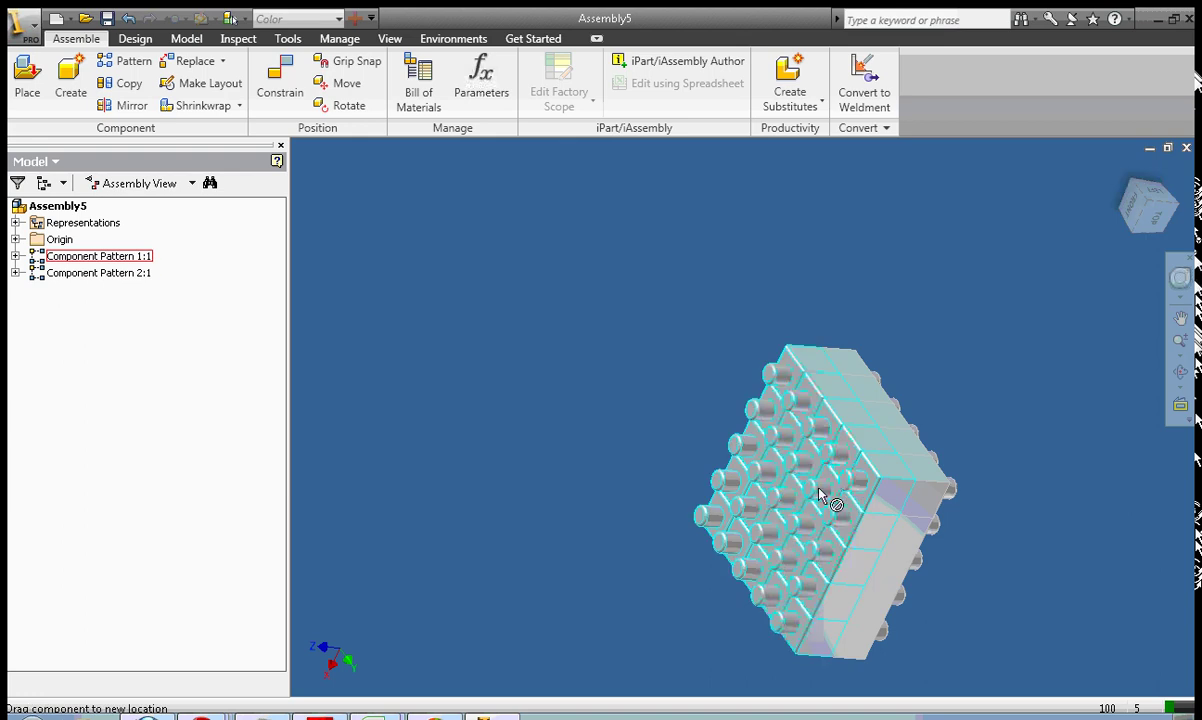
pyautogui.click(15, 257)
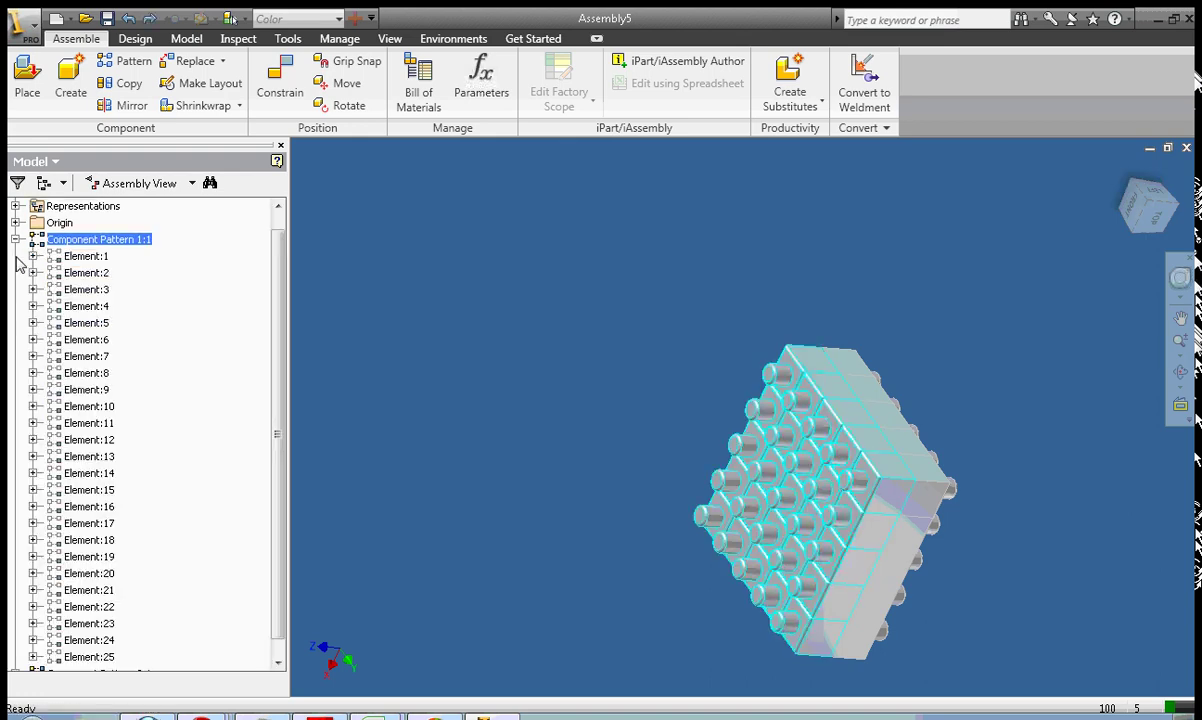
# - Collapse the original component pattern in the model tree and list the mirrored pattern's elements, then collapse that list too
pyautogui.moveTo(283, 357)
pyautogui.mouseDown()
pyautogui.moveTo(278, 473)
pyautogui.moveTo(278, 350)
pyautogui.mouseUp()
pyautogui.click(15, 257)
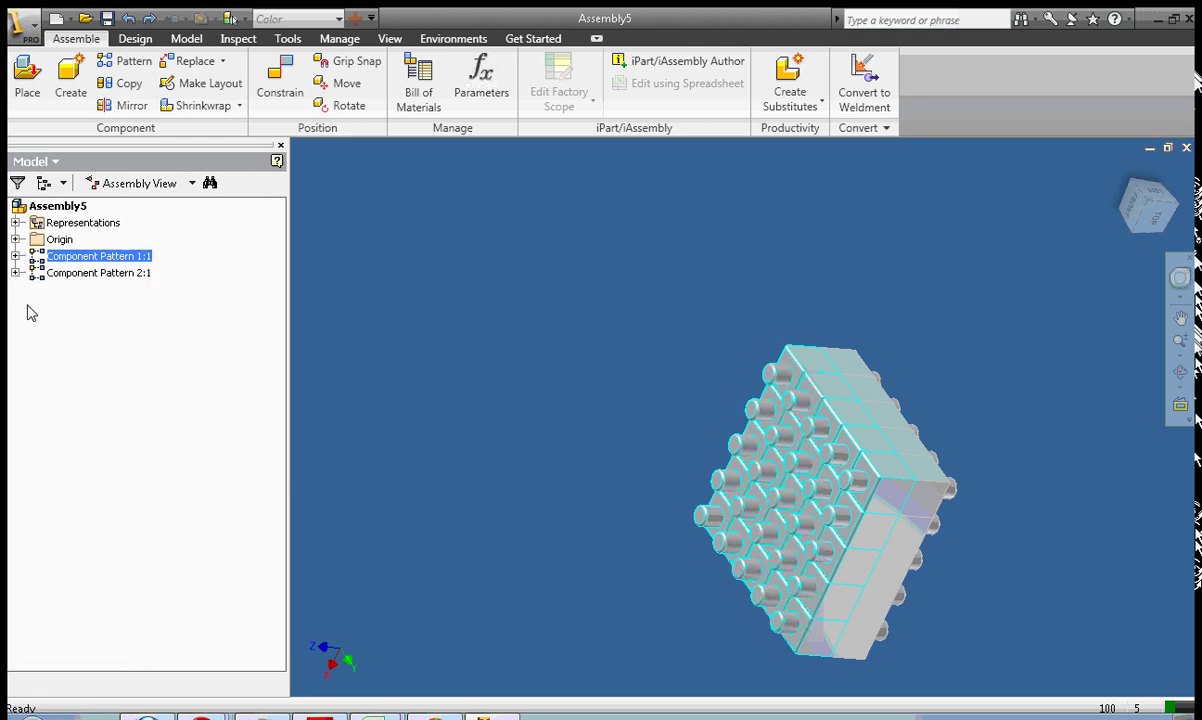
pyautogui.click(15, 273)
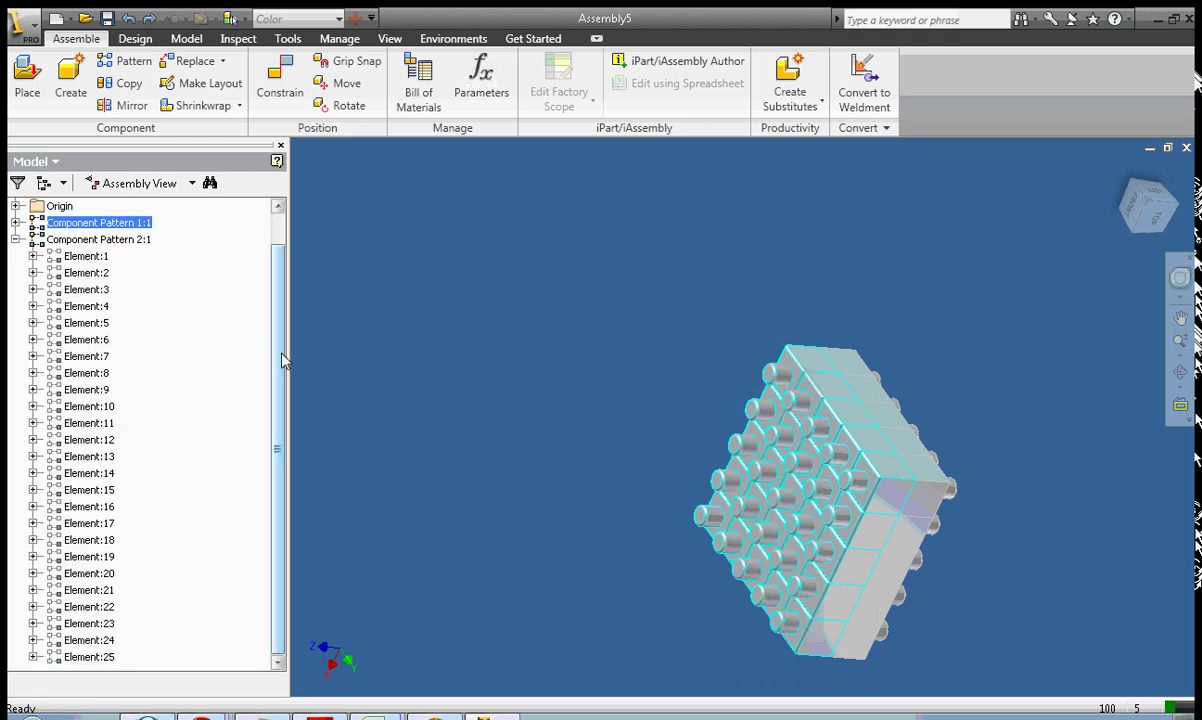
pyautogui.scroll(1, 265, 300)
pyautogui.click(15, 273)
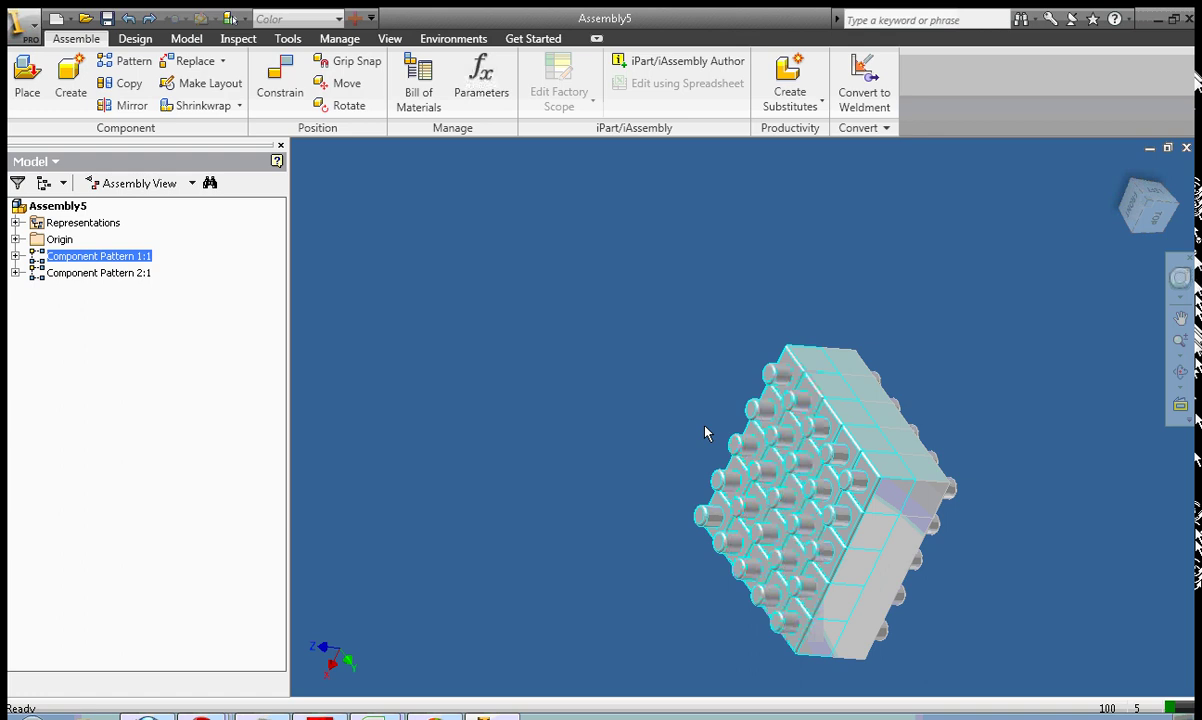
# - Highlight the mirrored component pattern in the assembly, clear the selection and examine the model from its back side
pyautogui.click(995, 518)
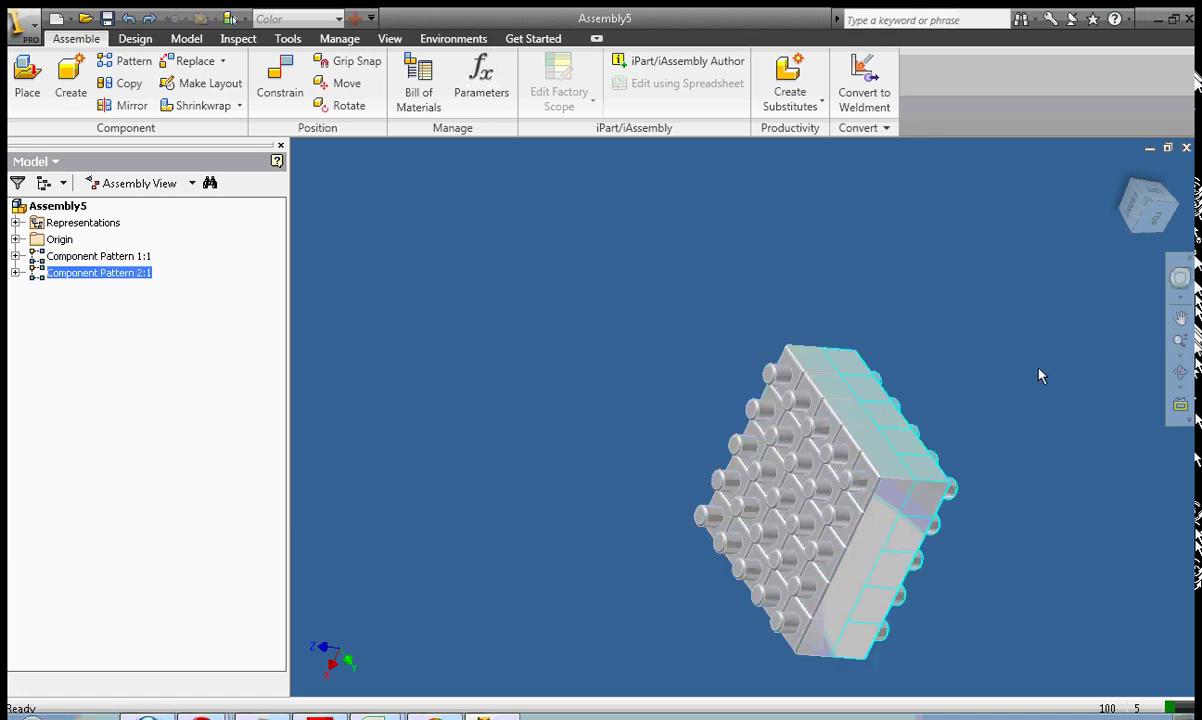
pyautogui.rightClick(1033, 373)
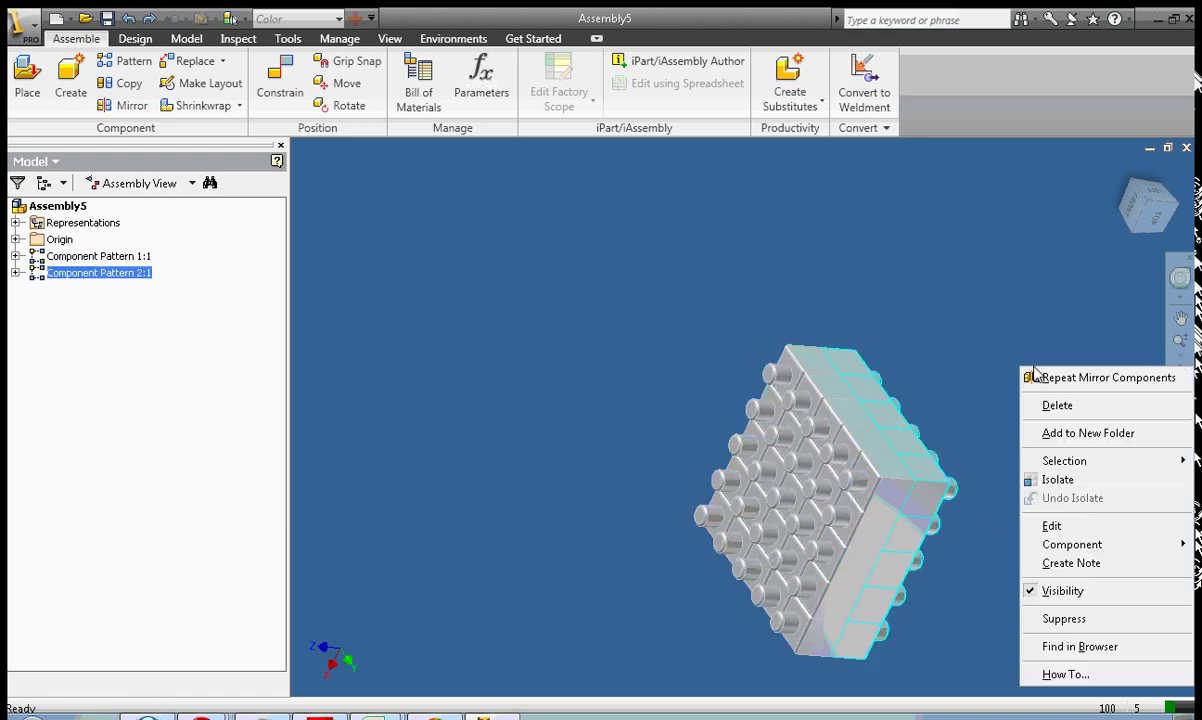
pyautogui.click(983, 370)
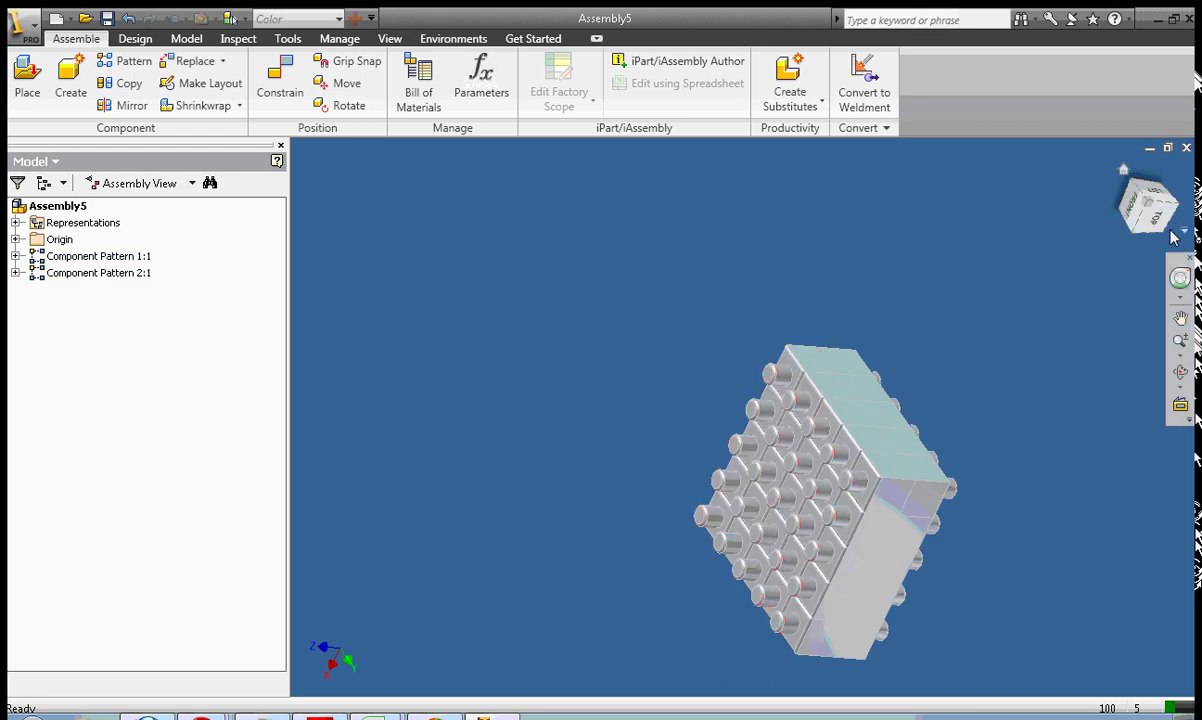
pyautogui.moveTo(1157, 222)
pyautogui.mouseDown()
pyautogui.moveTo(1014, 188)
pyautogui.moveTo(912, 679)
pyautogui.moveTo(864, 663)
pyautogui.moveTo(897, 177)
pyautogui.moveTo(810, 692)
pyautogui.moveTo(794, 660)
pyautogui.moveTo(668, 622)
pyautogui.mouseUp()
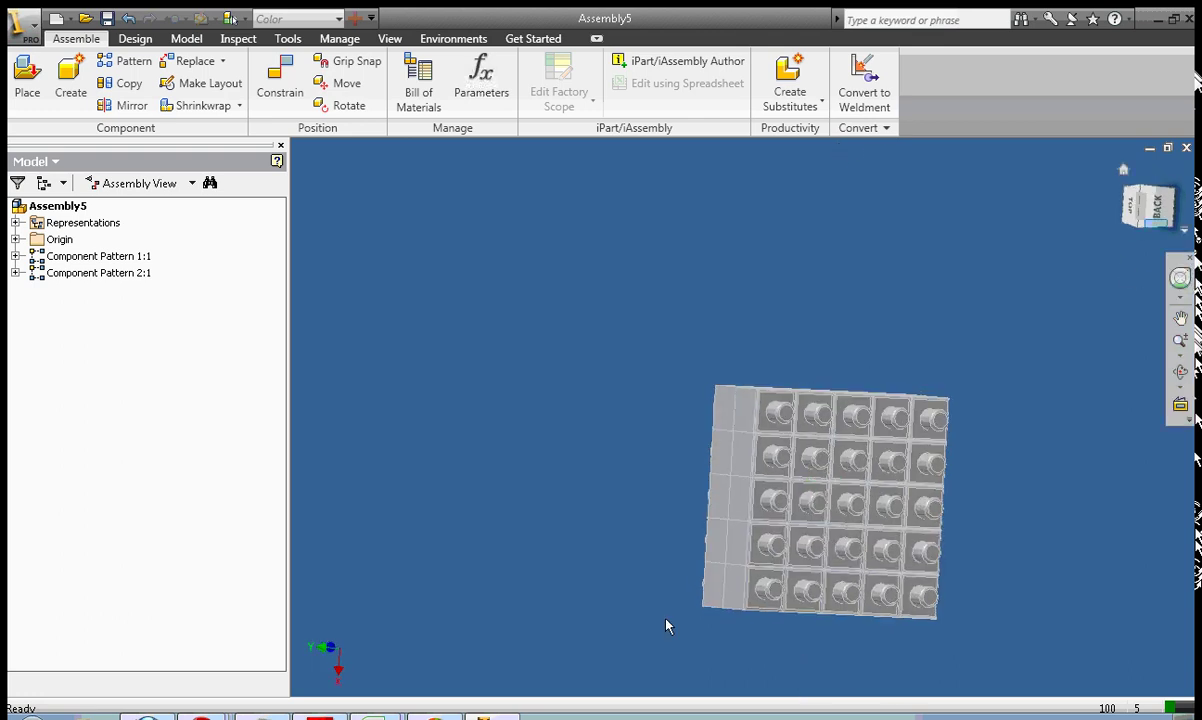